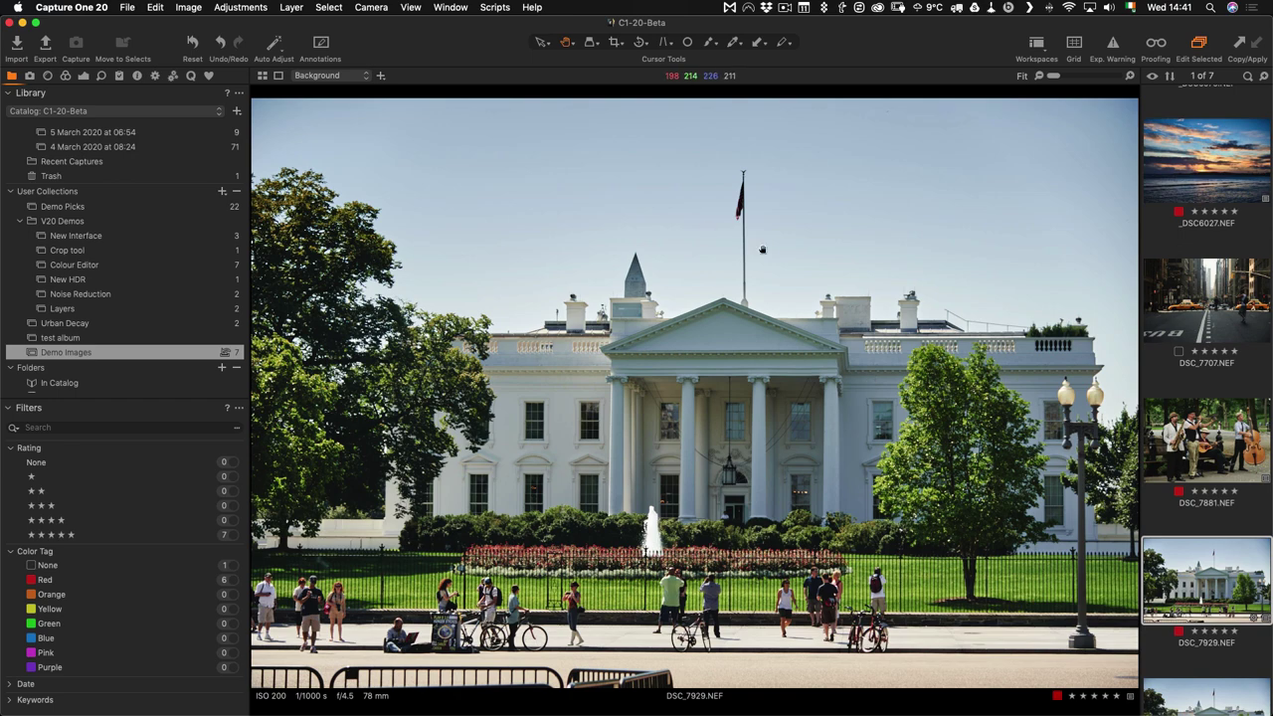
Start editing the White House photo with Affinity Photo, bringing up the Edit With settings
{"action": "right_click", "coordinate": [1195, 588]}
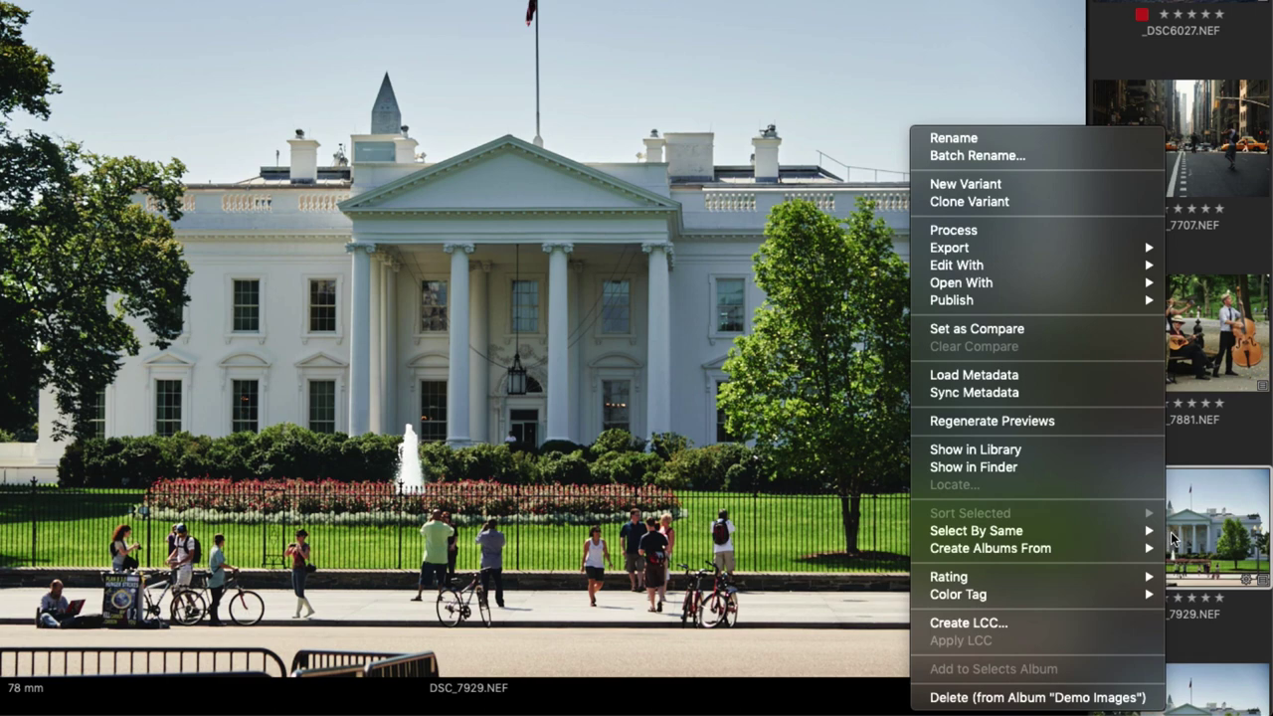
{"action": "mouse_move", "coordinate": [1122, 266]}
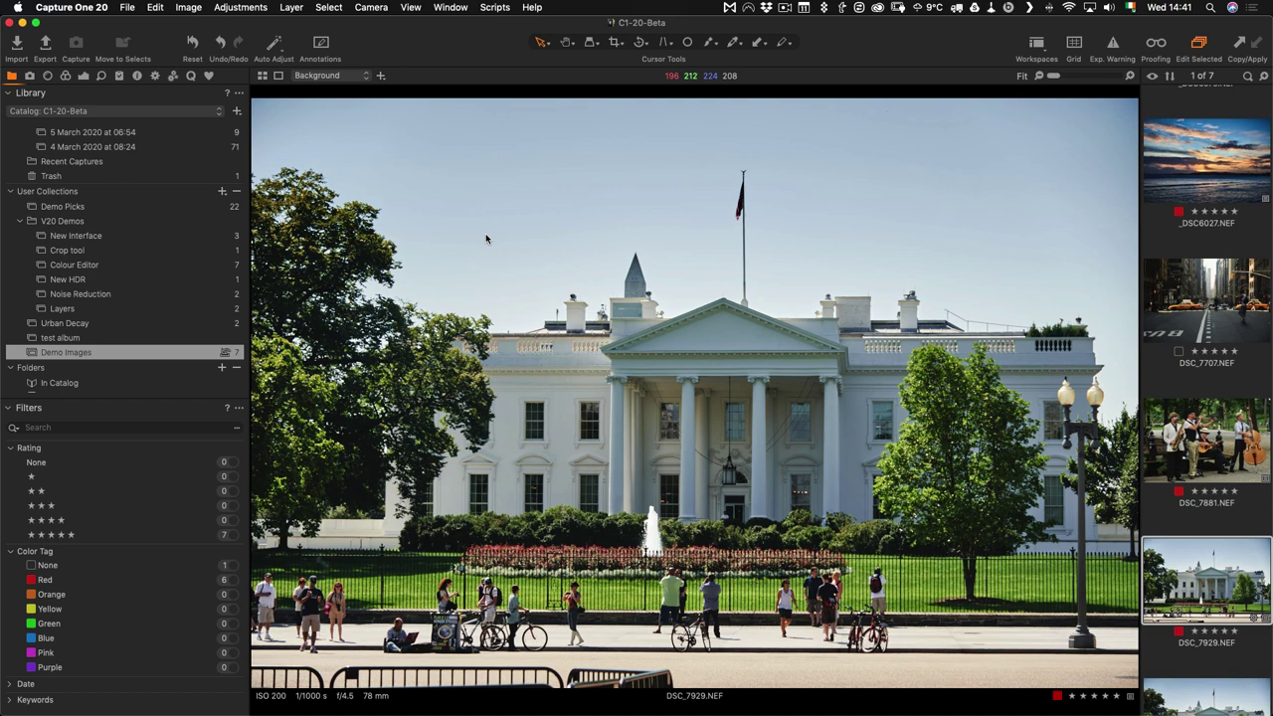
{"action": "left_click", "coordinate": [187, 7]}
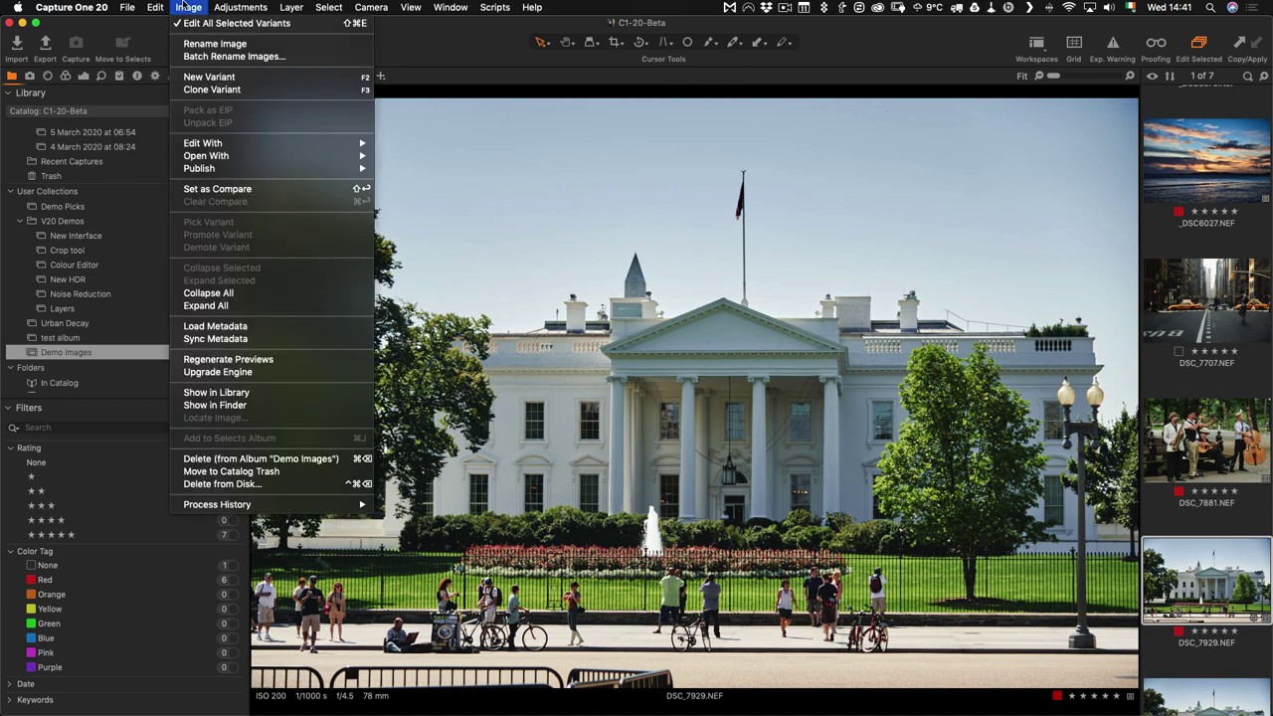
{"action": "mouse_move", "coordinate": [209, 143]}
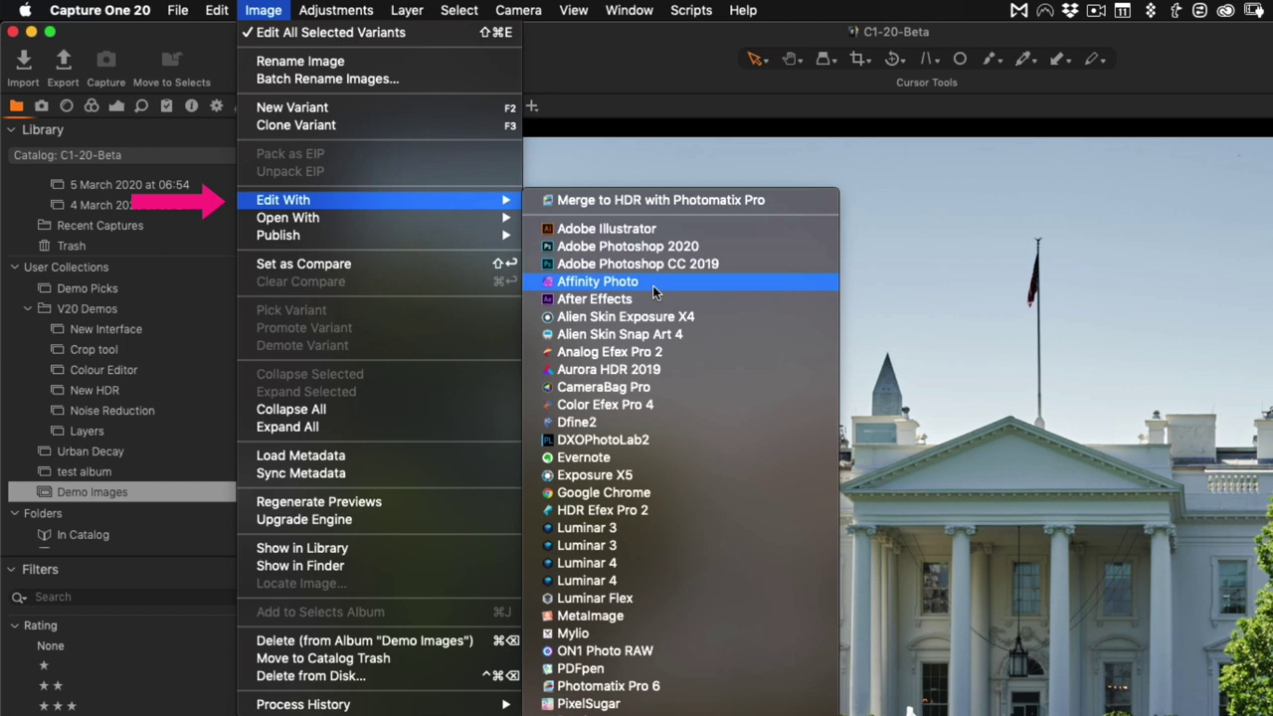
{"action": "mouse_move", "coordinate": [437, 222]}
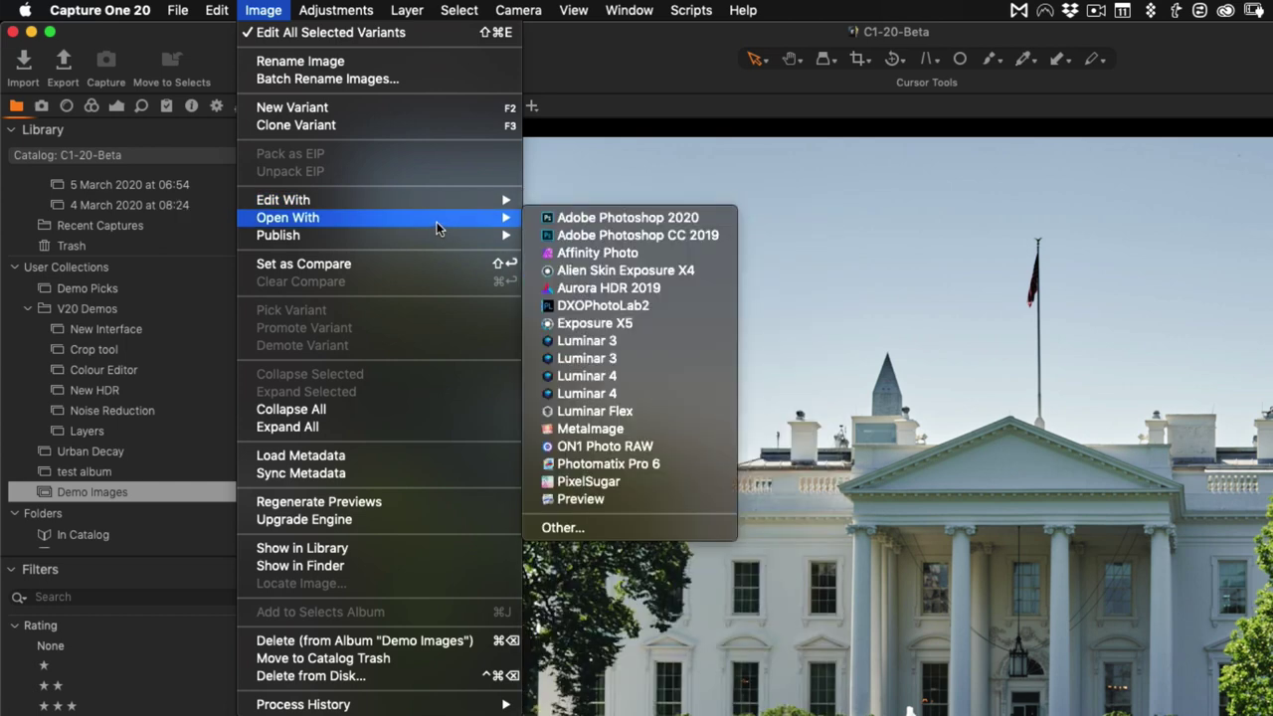
{"action": "mouse_move", "coordinate": [300, 198]}
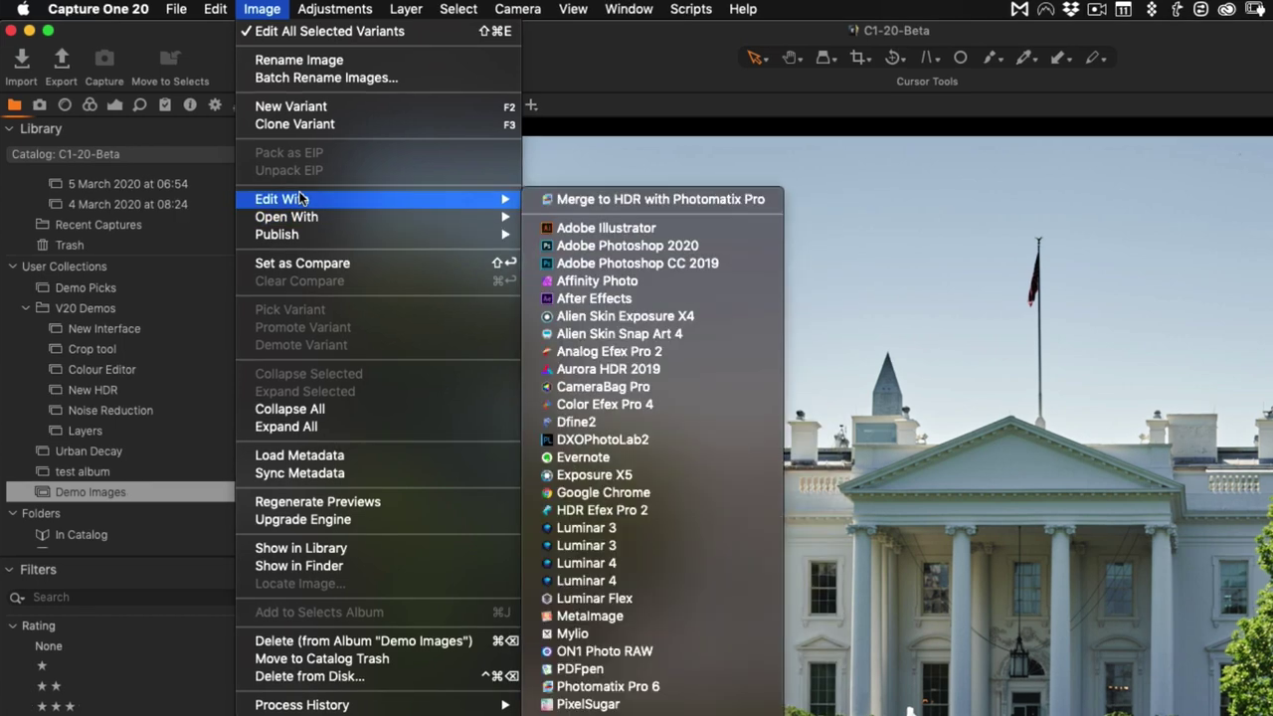
{"action": "left_click", "coordinate": [639, 280]}
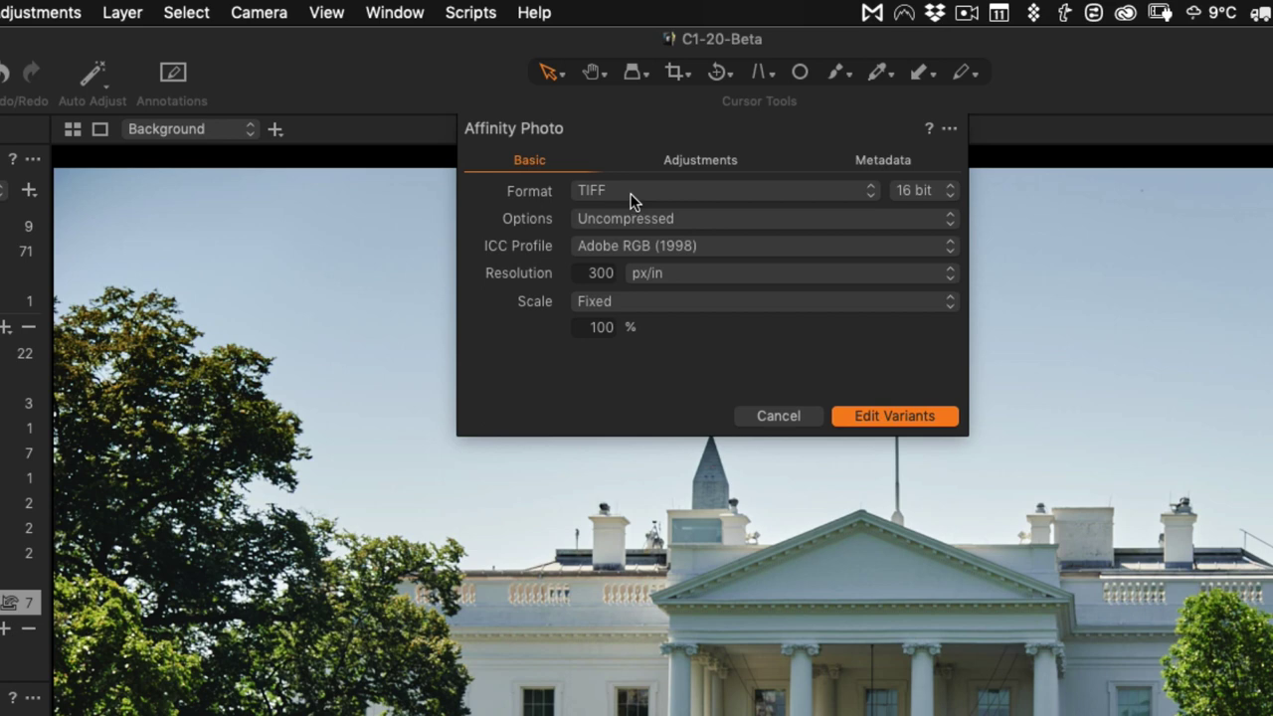
Keep TIFF, 16 bit and Uncompressed output and create the edit variant for Affinity Photo
{"action": "left_click", "coordinate": [633, 199]}
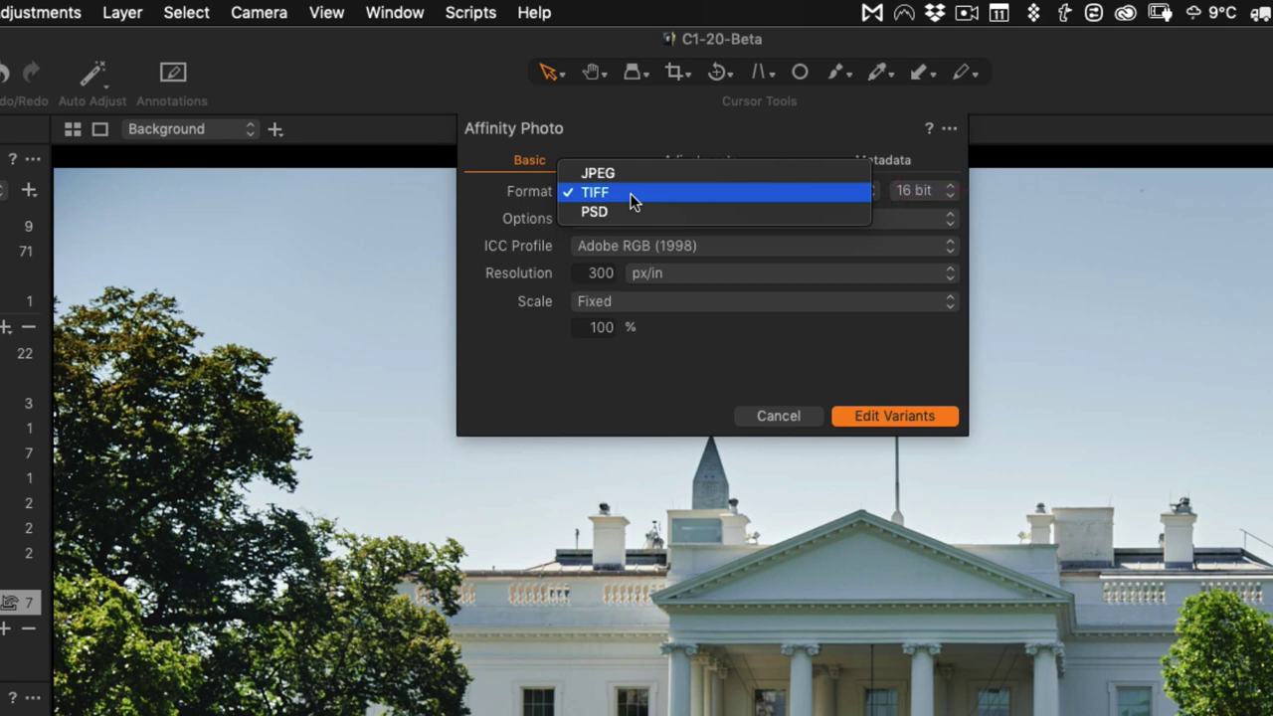
{"action": "left_click", "coordinate": [491, 196]}
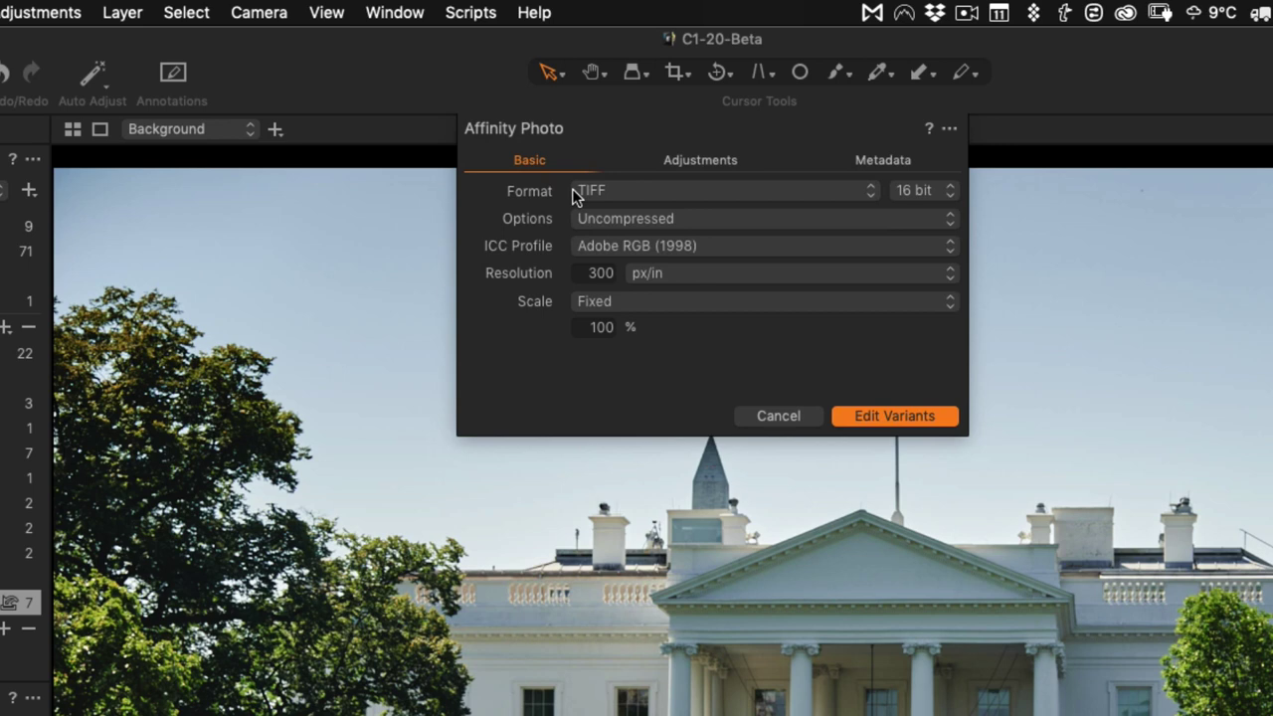
{"action": "left_click", "coordinate": [932, 192]}
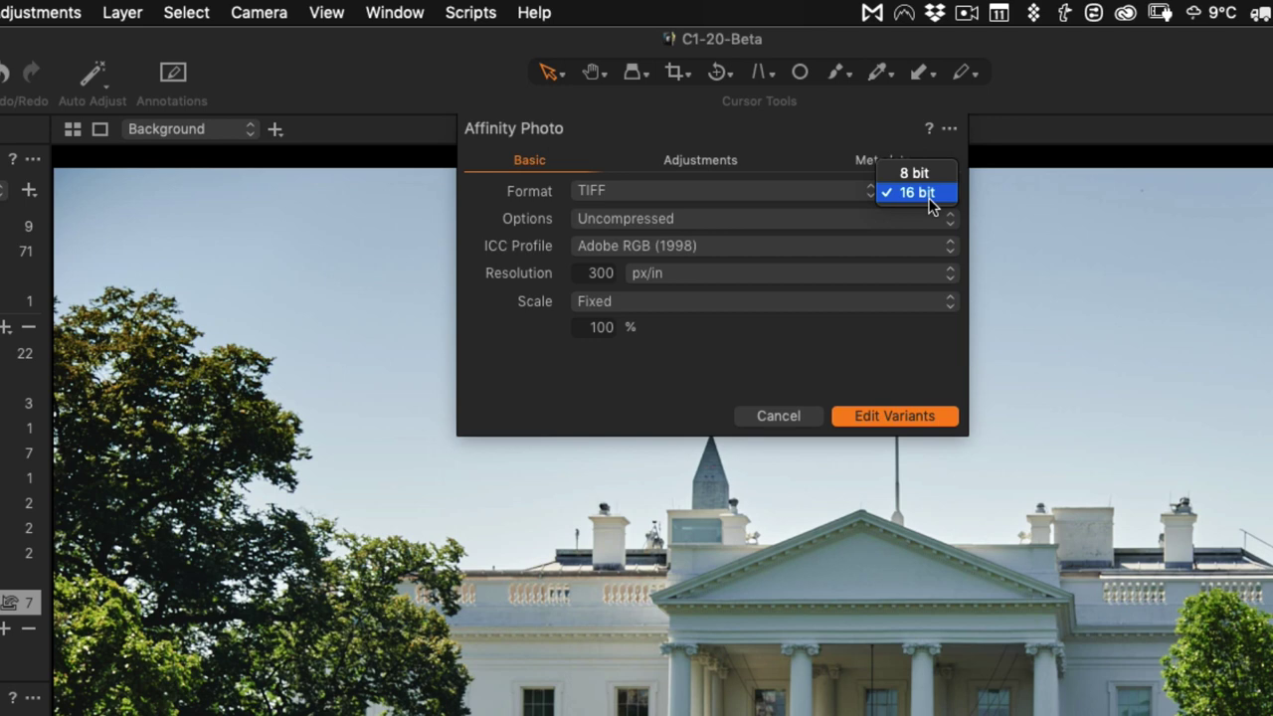
{"action": "left_click", "coordinate": [932, 200]}
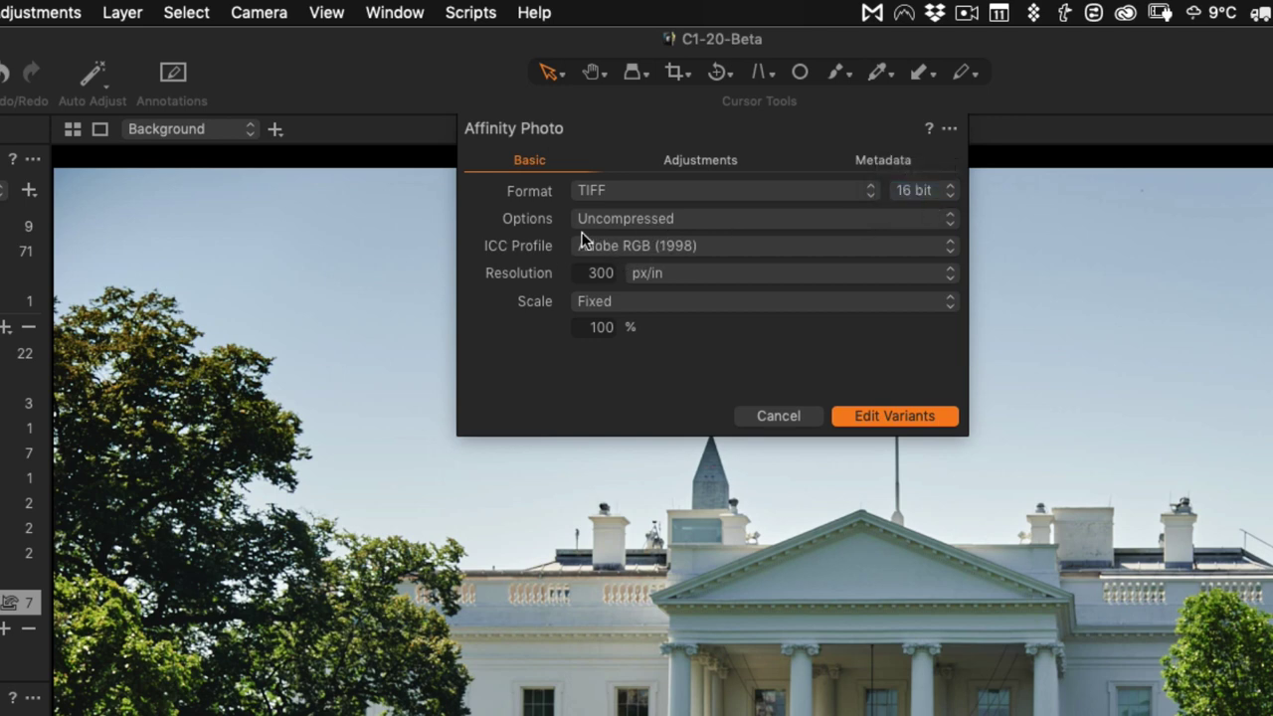
{"action": "left_click", "coordinate": [652, 216]}
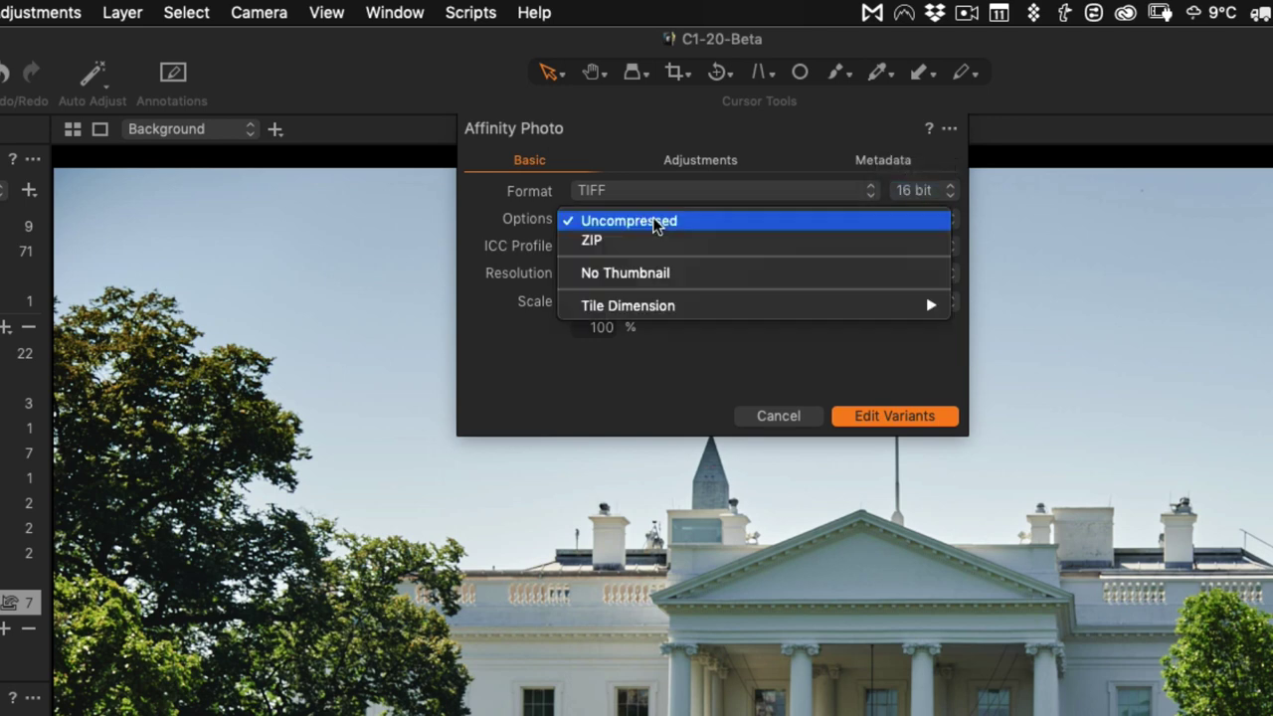
{"action": "left_click", "coordinate": [682, 137]}
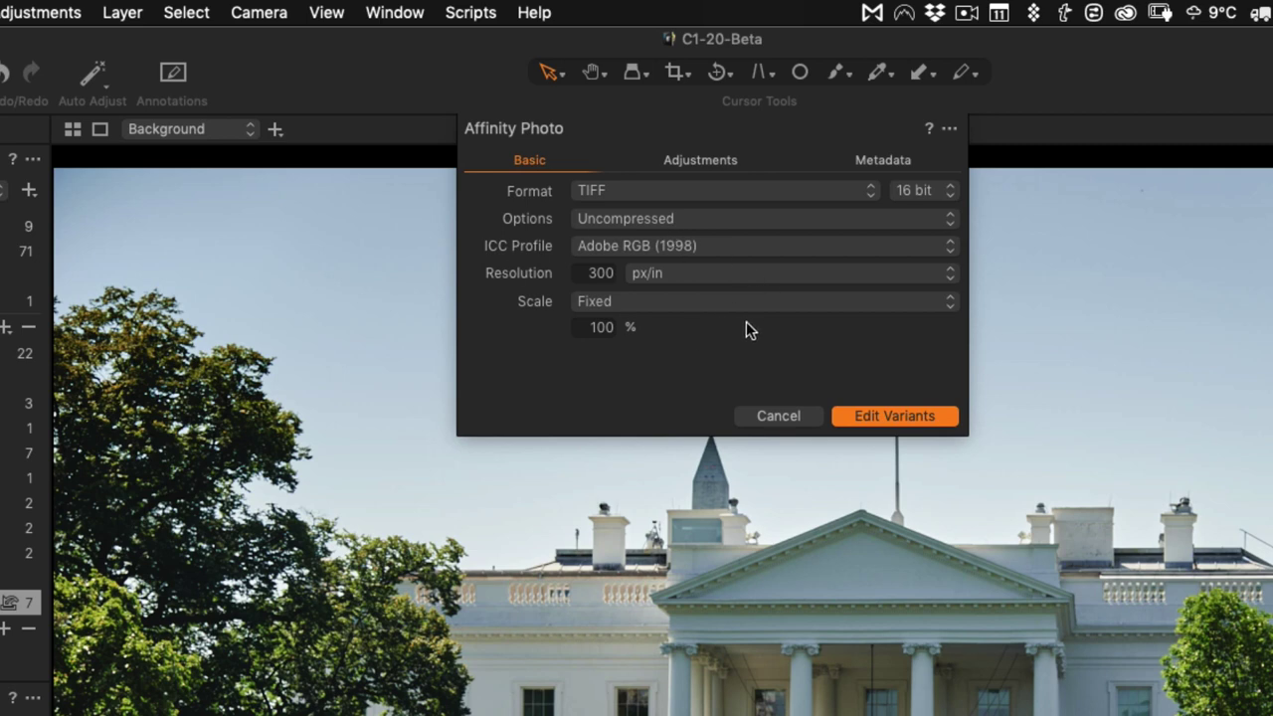
{"action": "left_click", "coordinate": [894, 417]}
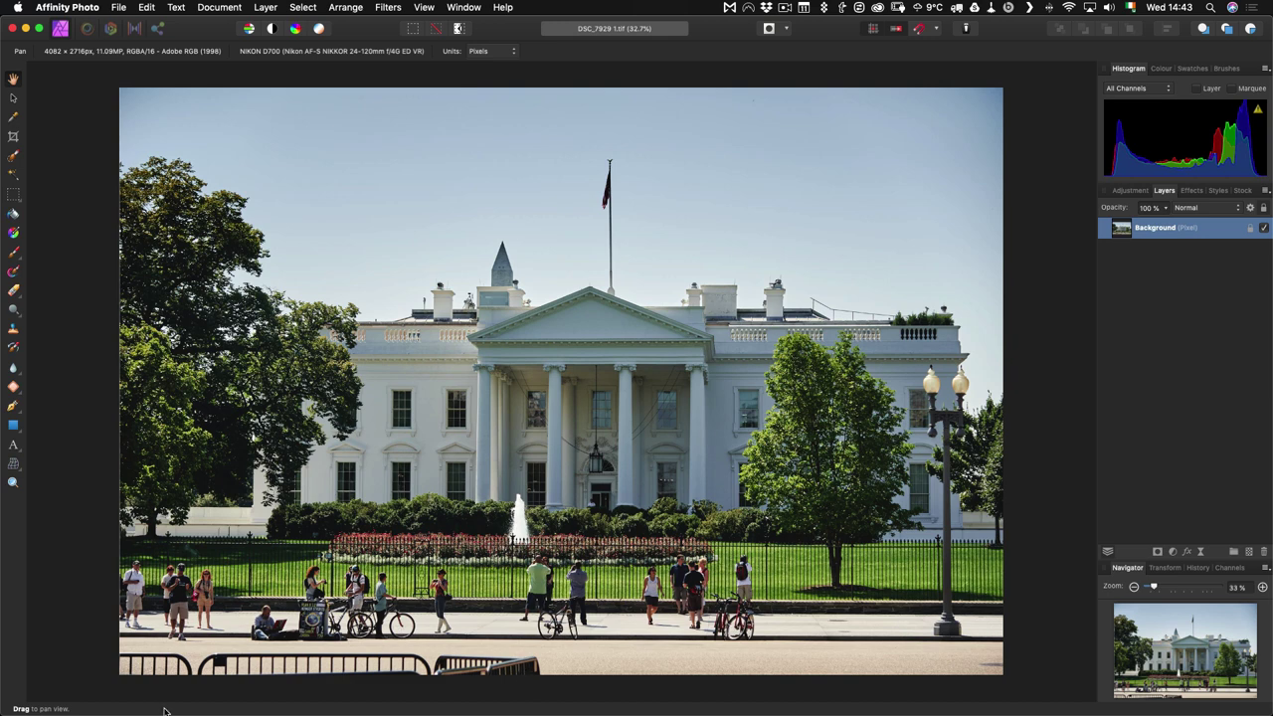
Copy a strip of empty pavement to its own layer and slide it left over the barriers
{"action": "left_click", "coordinate": [13, 196]}
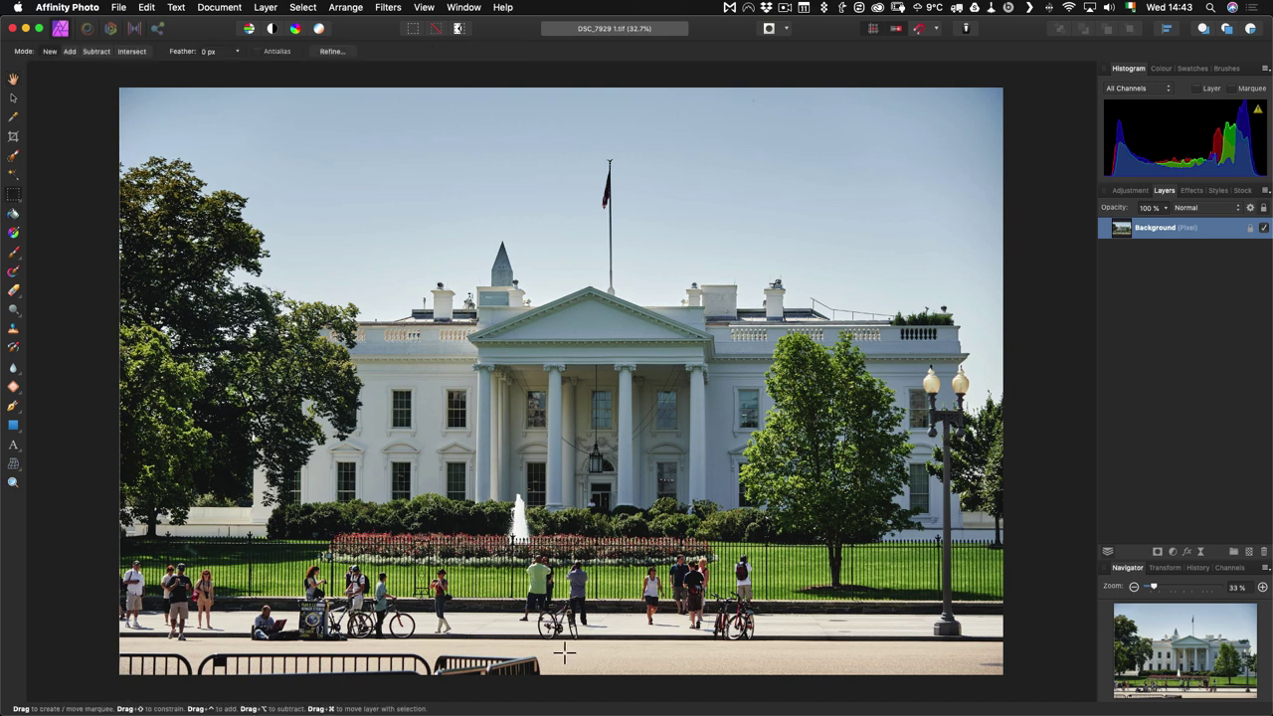
{"action": "left_click_drag", "start_coordinate": [557, 645], "coordinate": [977, 659]}
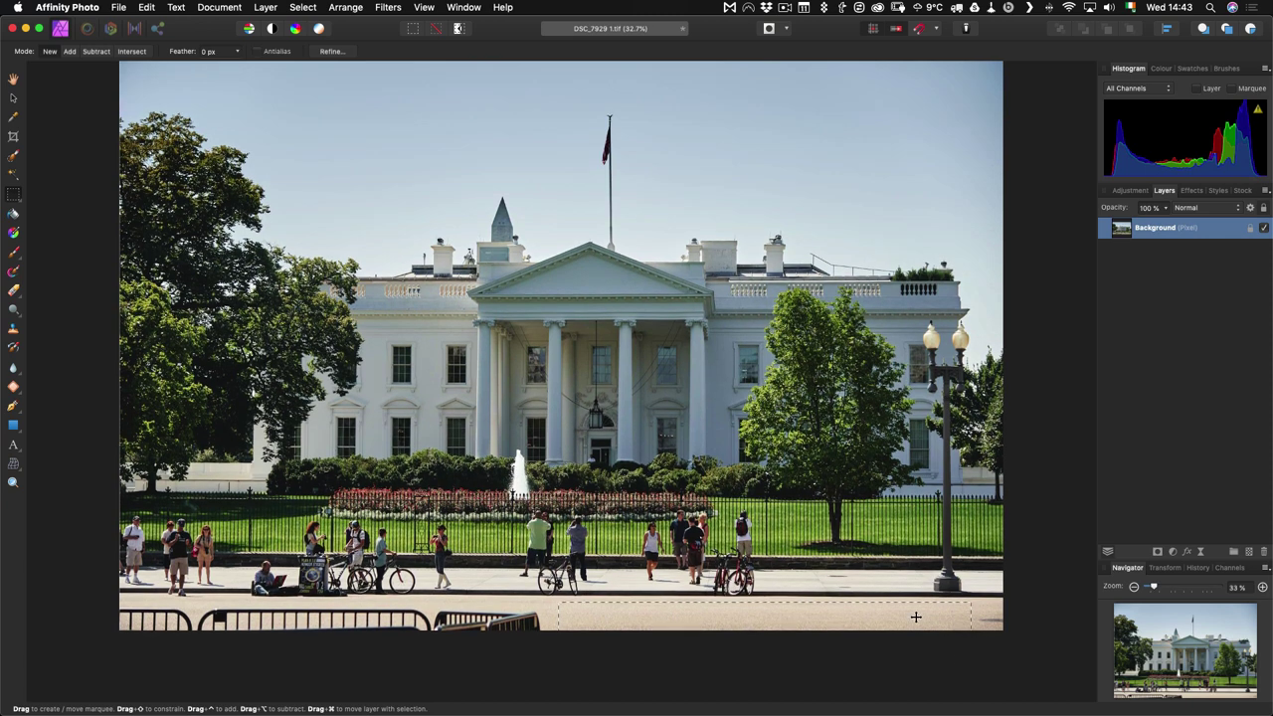
{"action": "key", "text": "super+j"}
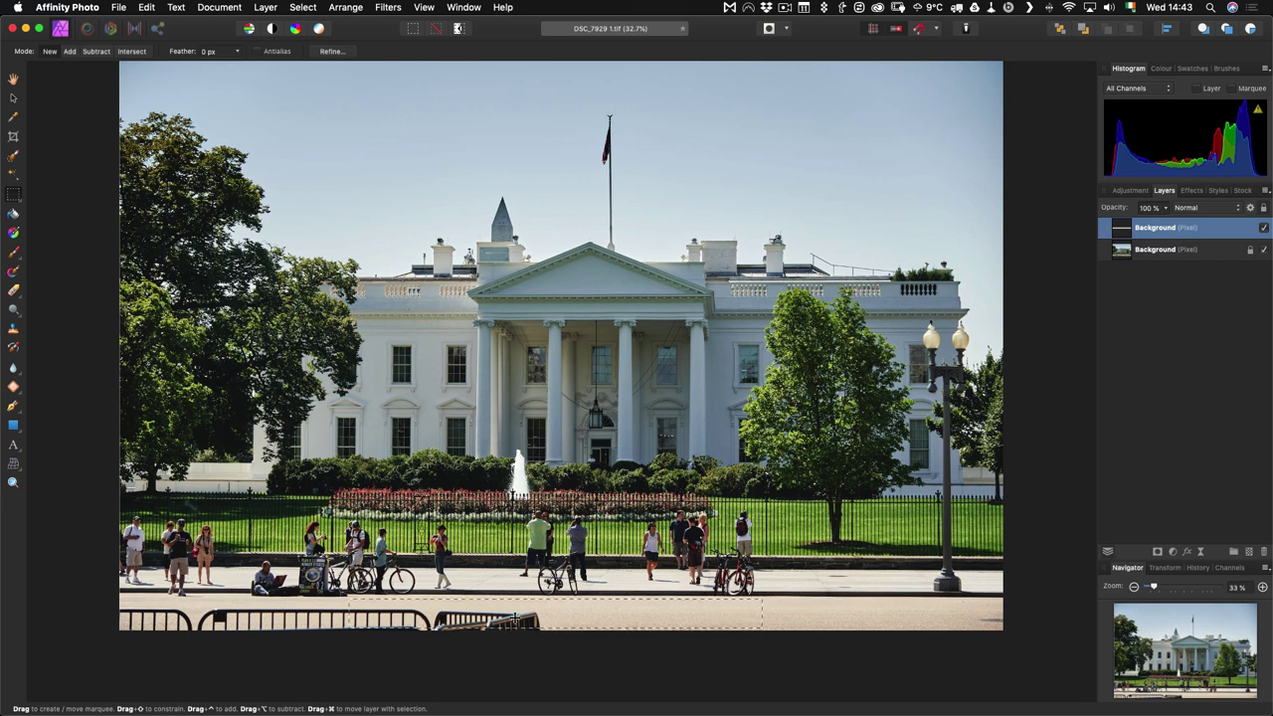
{"action": "key", "text": "v"}
{"action": "left_click_drag", "start_coordinate": [632, 621], "coordinate": [189, 622]}
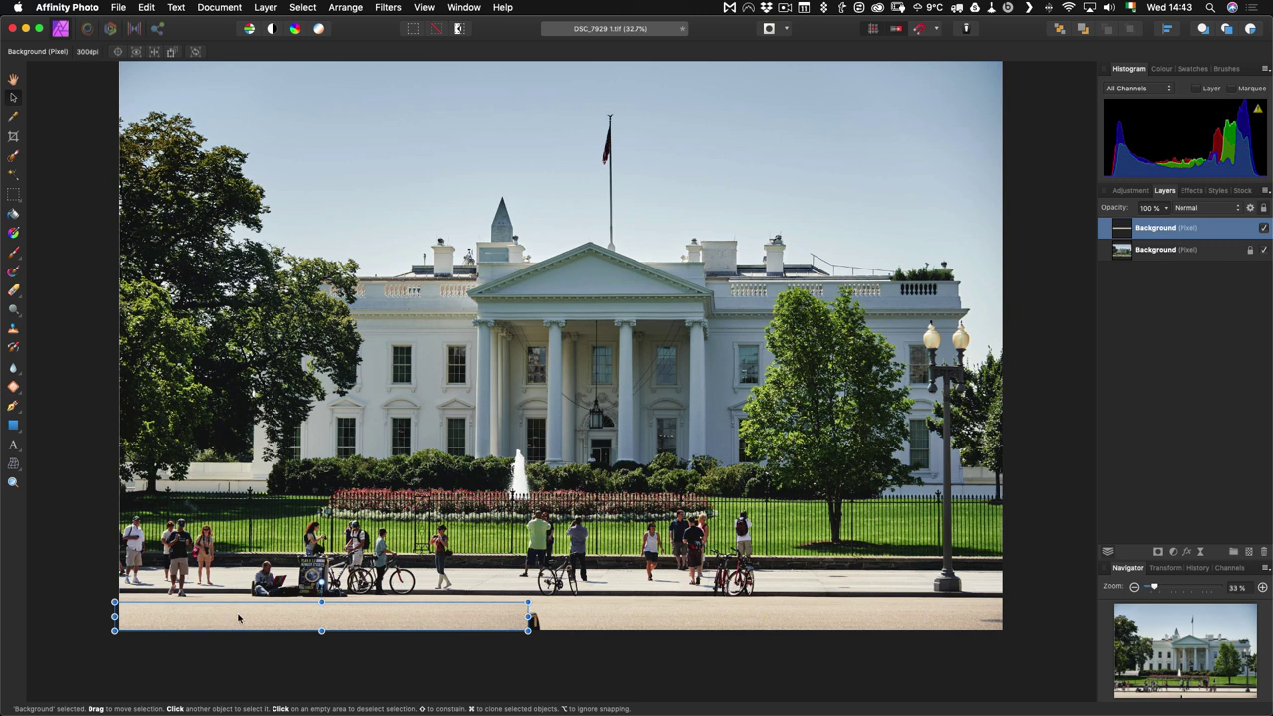
Duplicate the pavement strip, shift it right over the remaining barriers, and mask the top strip
{"action": "key", "text": "super+j"}
{"action": "left_click_drag", "start_coordinate": [242, 620], "coordinate": [443, 621]}
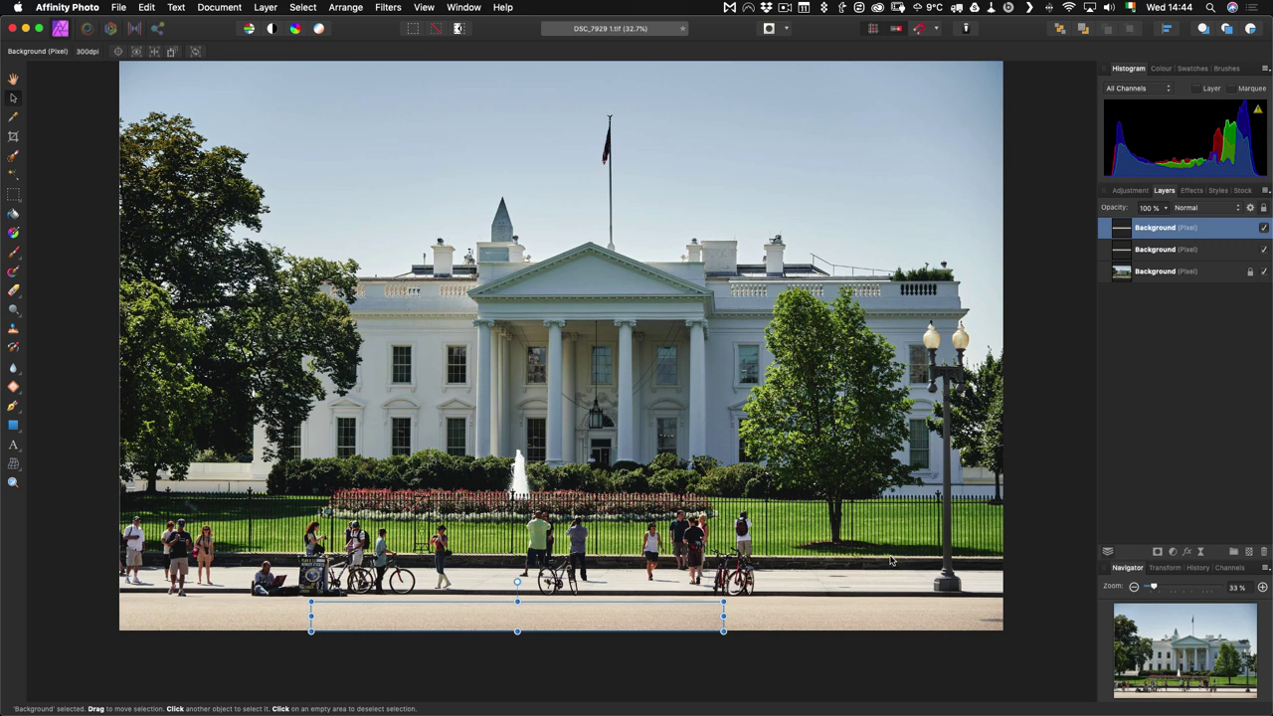
{"action": "left_click", "coordinate": [809, 582]}
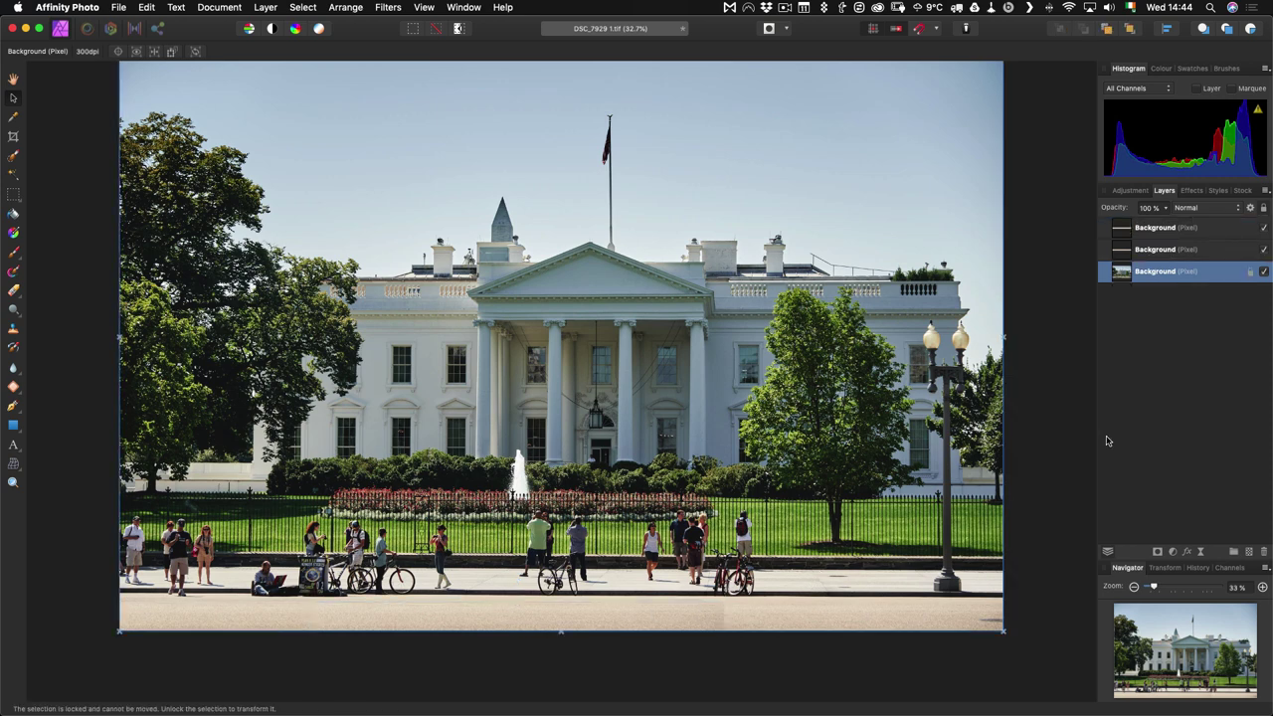
{"action": "left_click", "coordinate": [1153, 228]}
{"action": "left_click", "coordinate": [1156, 552]}
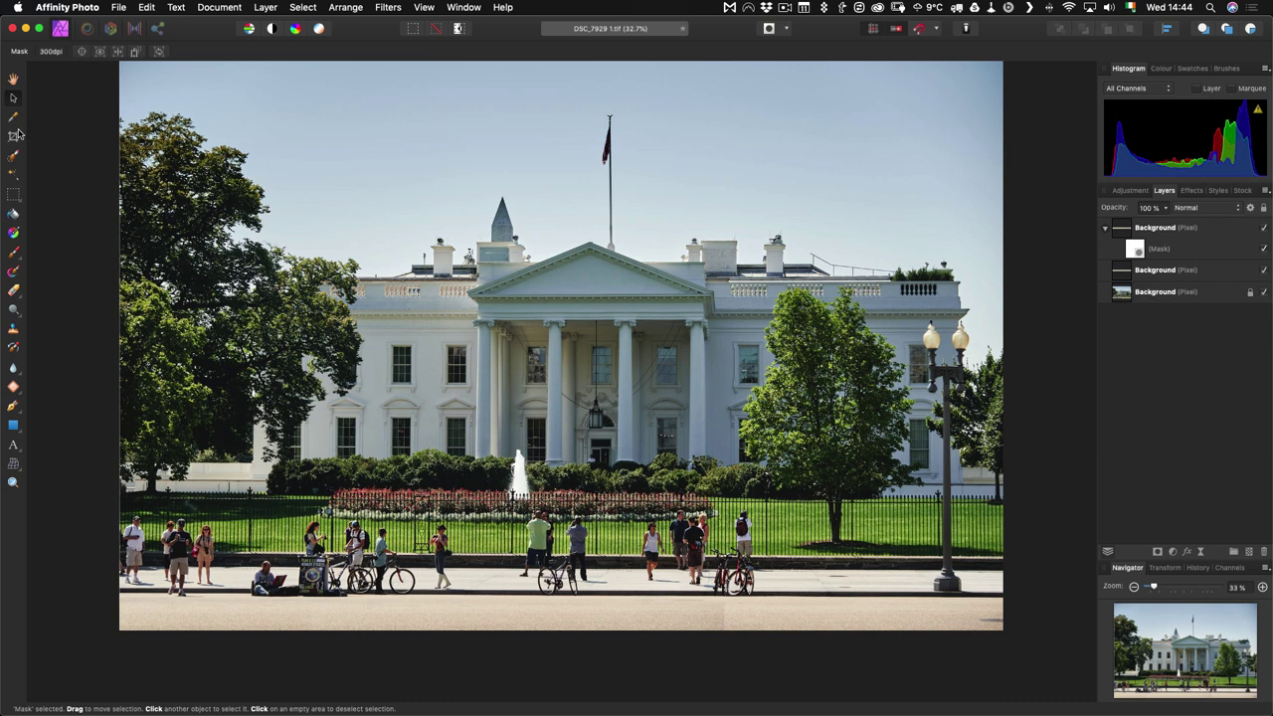
Paint black on the top strip's mask with a 594.7 px brush to reveal the bicycles
{"action": "left_click", "coordinate": [13, 254]}
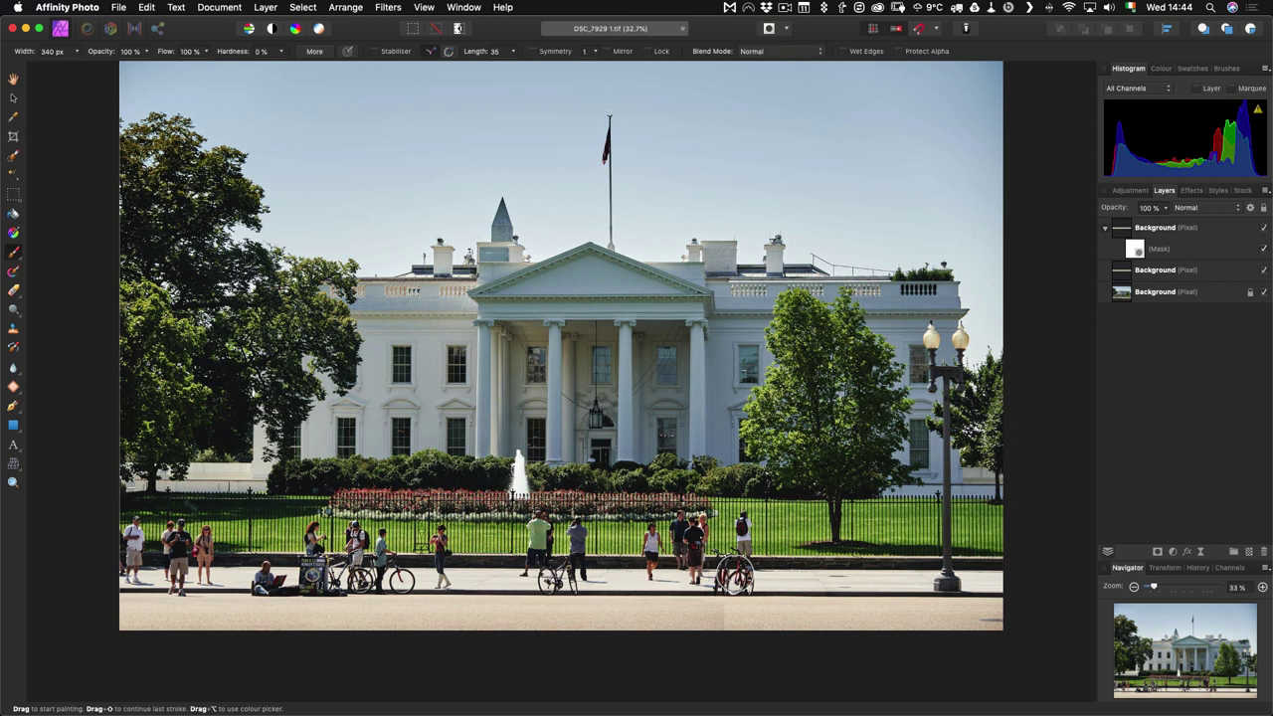
{"action": "key", "text": "bracketright"}
{"action": "key", "text": "bracketright"}
{"action": "key", "text": "bracketright"}
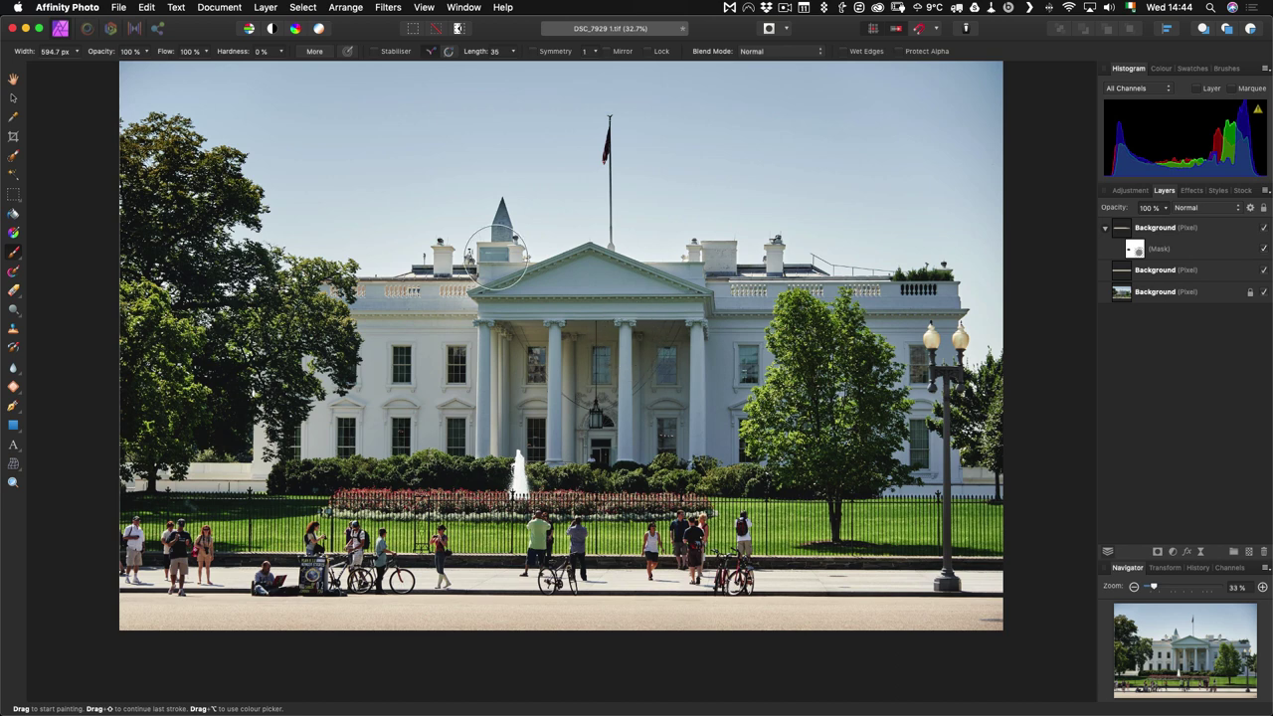
{"action": "left_click", "coordinate": [119, 6]}
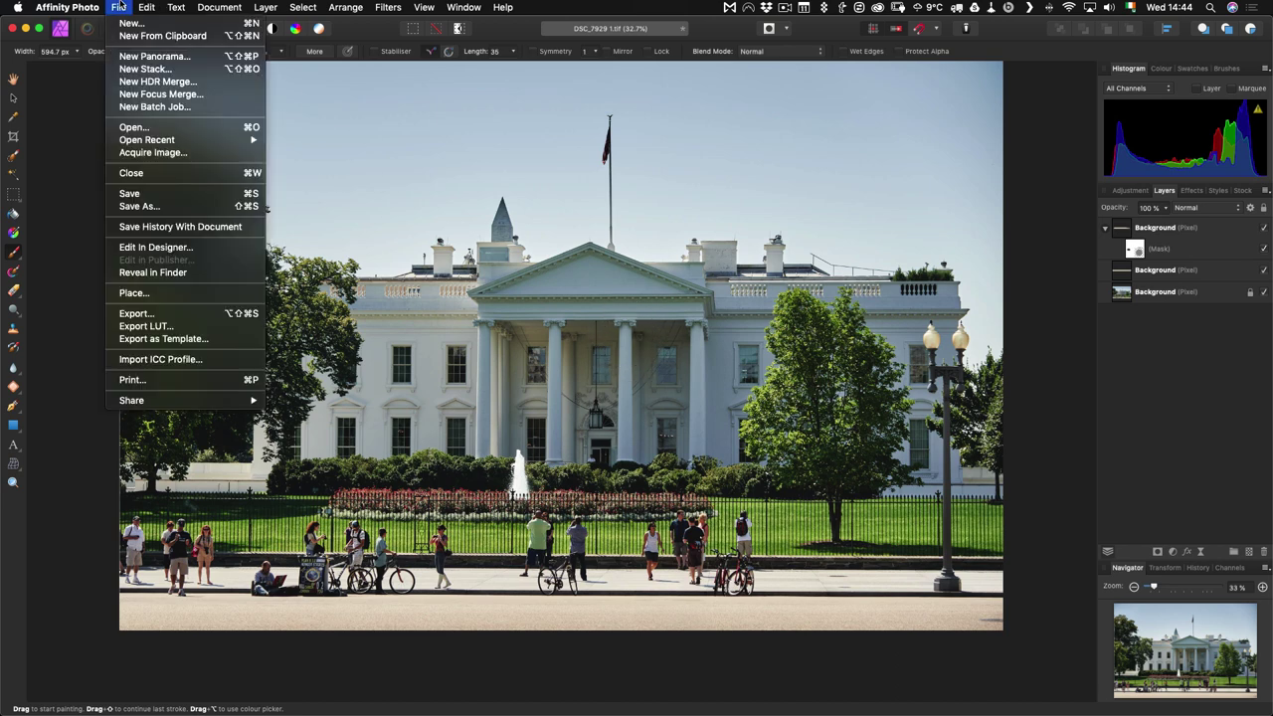
Save the edited photo back to its TIFF with all layers kept, then return to Capture One
{"action": "left_click", "coordinate": [131, 194]}
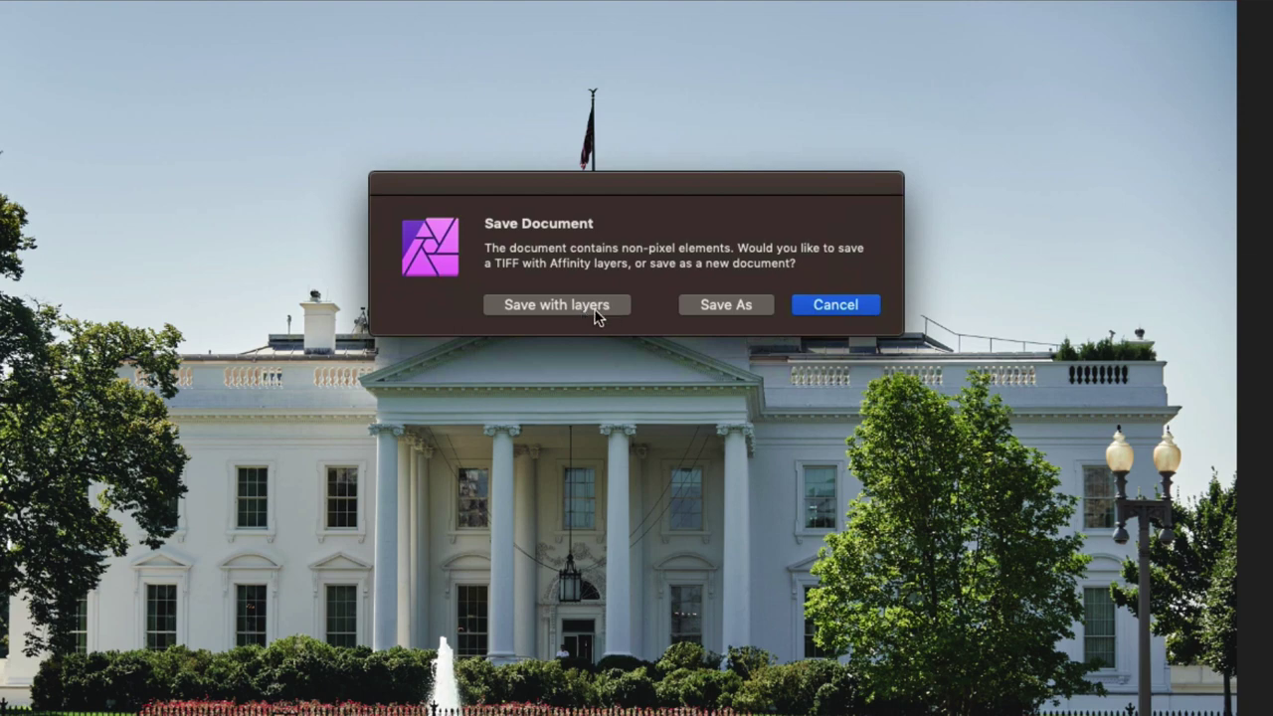
{"action": "left_click", "coordinate": [551, 306]}
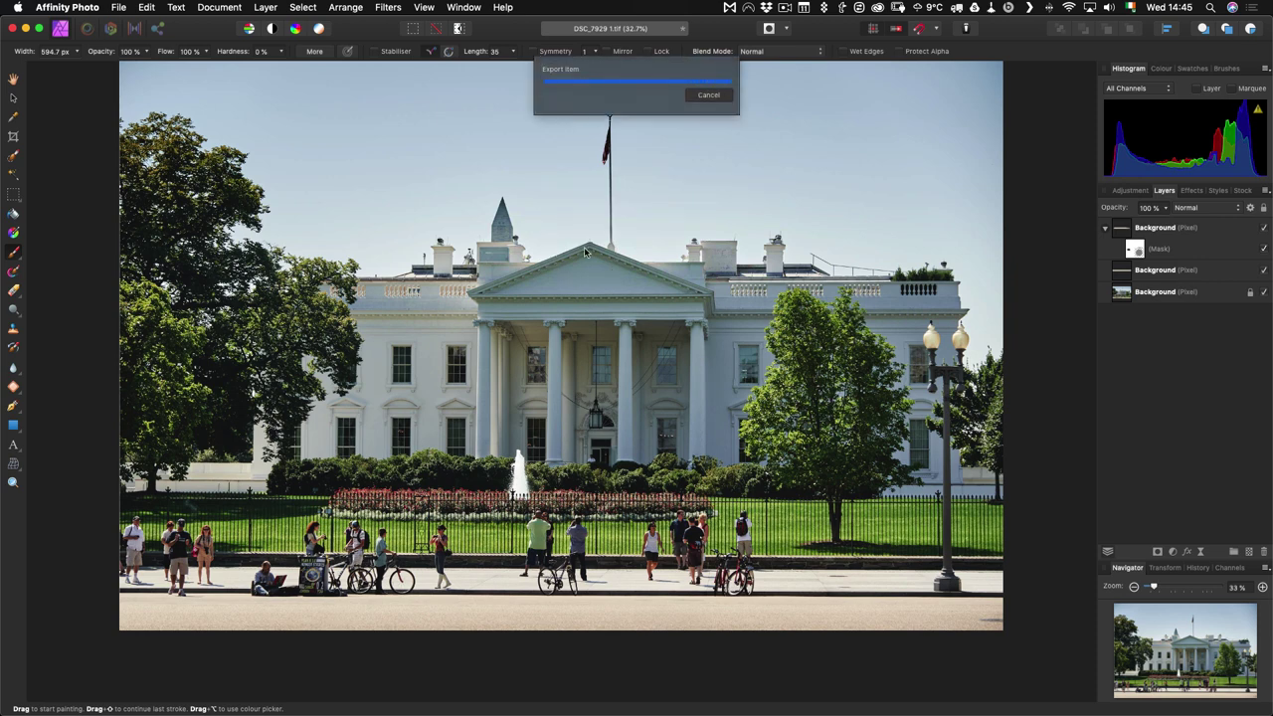
{"action": "key", "text": "super+Tab"}
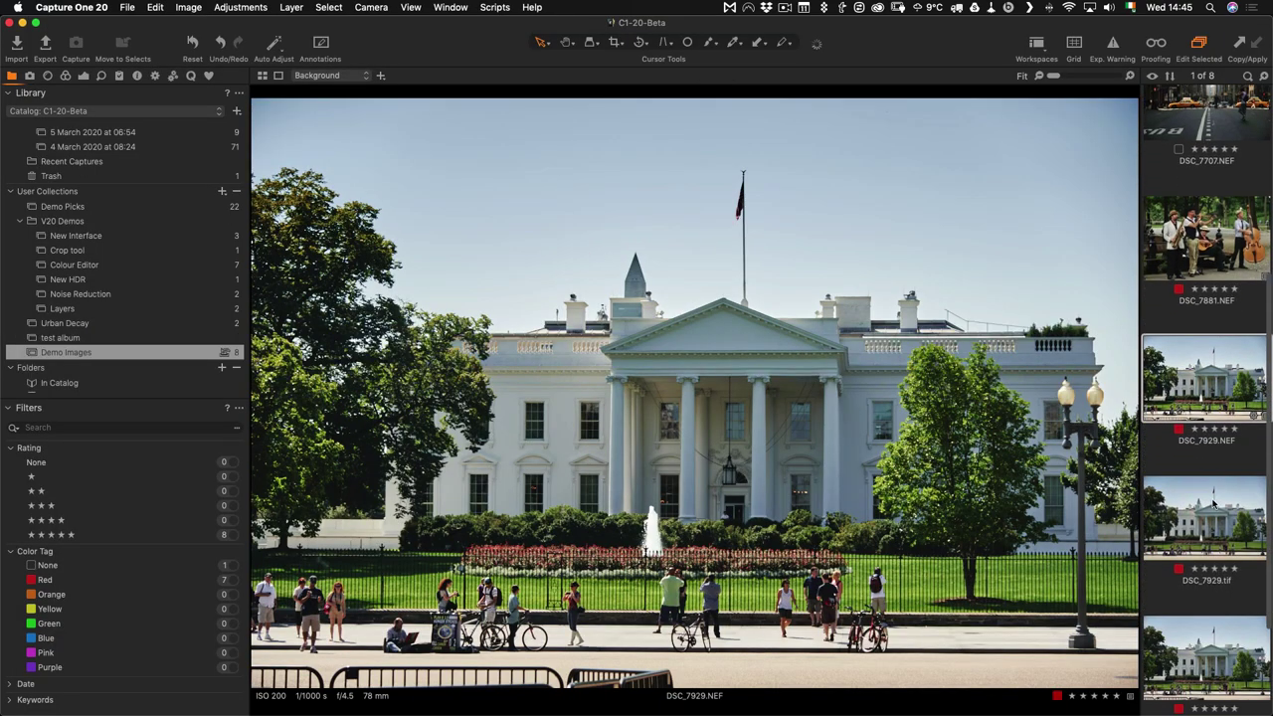
Open the DSC_7929.tif version from Capture One in Affinity Photo
{"action": "left_click", "coordinate": [1213, 509]}
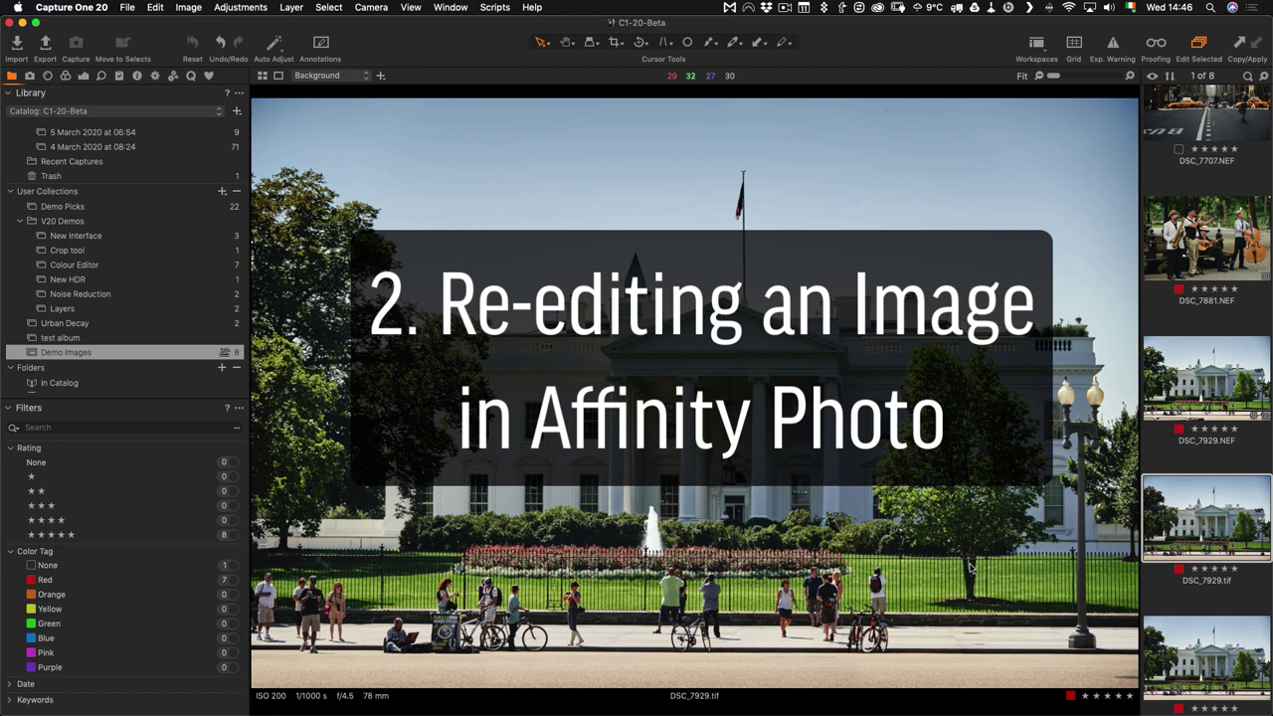
{"action": "right_click", "coordinate": [1196, 505]}
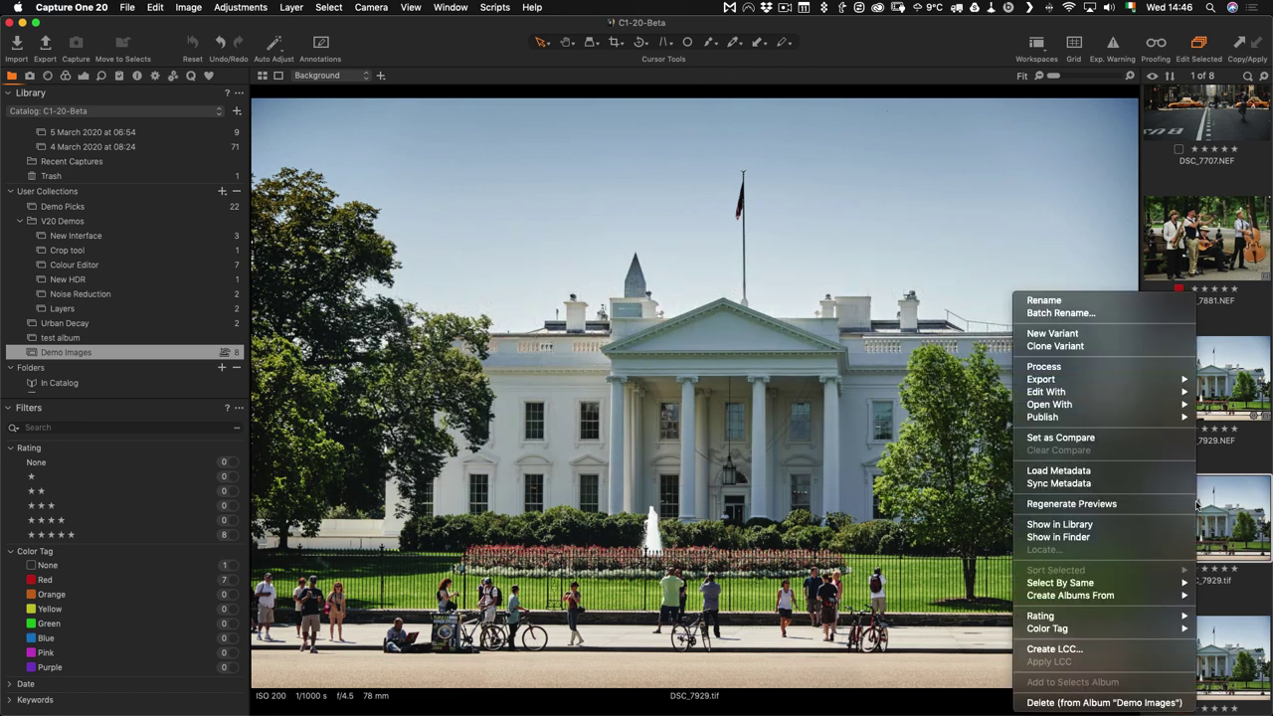
{"action": "mouse_move", "coordinate": [1126, 392]}
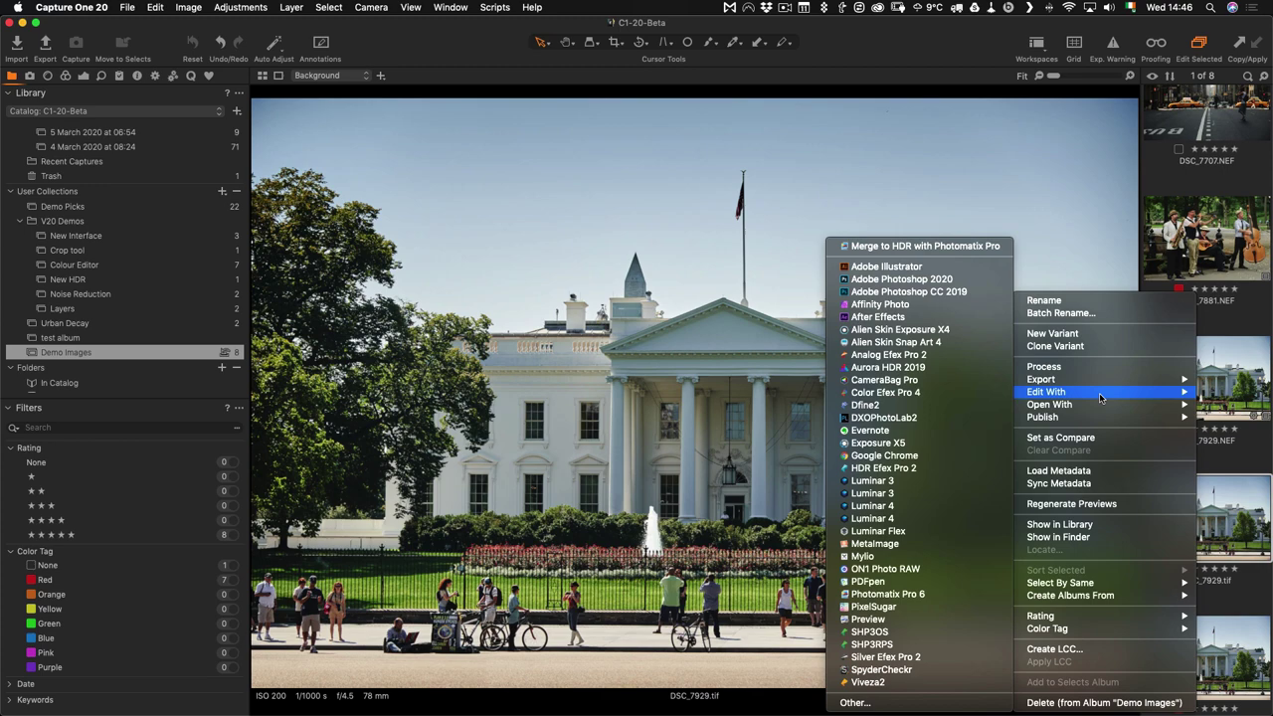
{"action": "mouse_move", "coordinate": [1100, 406]}
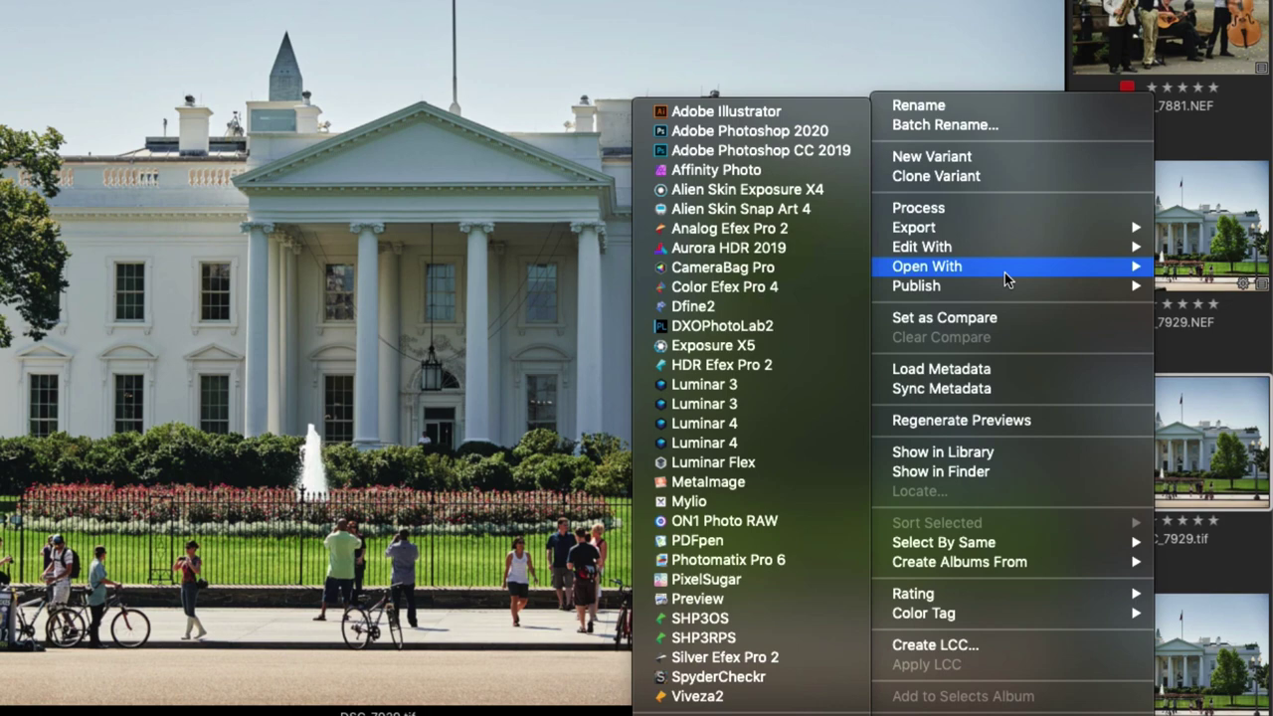
{"action": "left_click", "coordinate": [736, 175]}
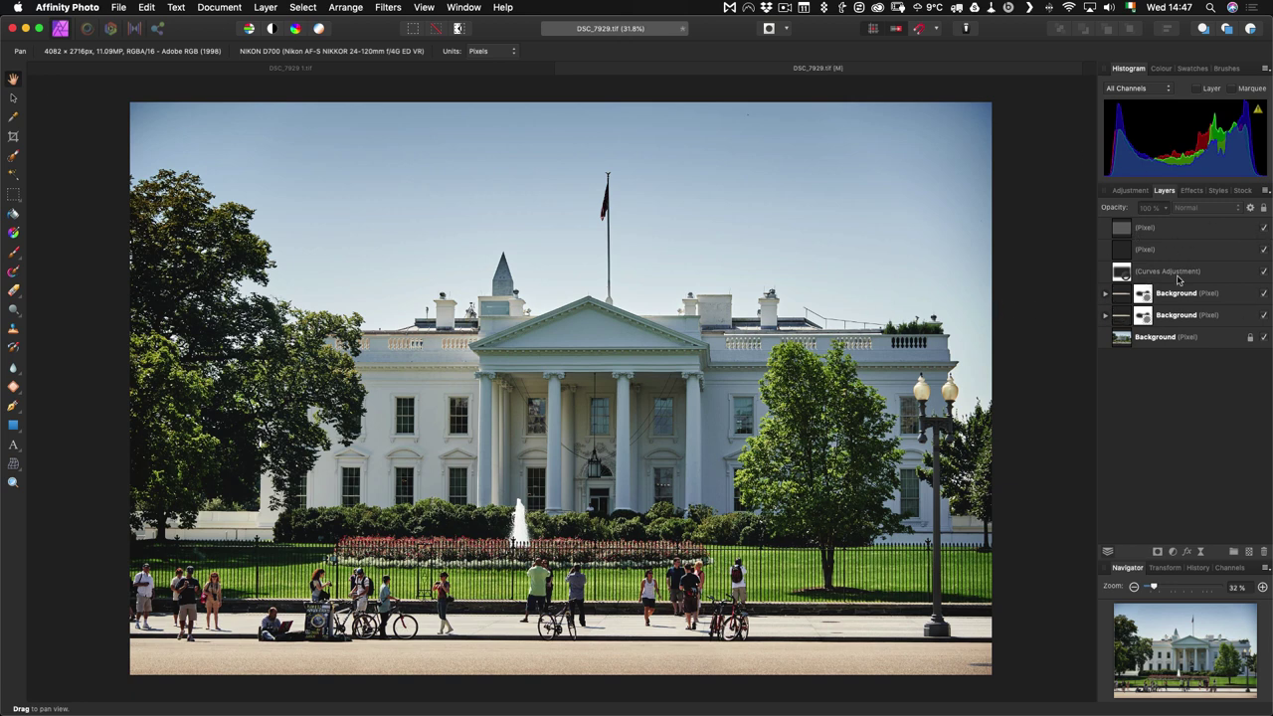
Add a Curves adjustment on top of the layer stack and save it to the TIFF
{"action": "left_click", "coordinate": [1209, 227]}
{"action": "left_click", "coordinate": [1173, 551]}
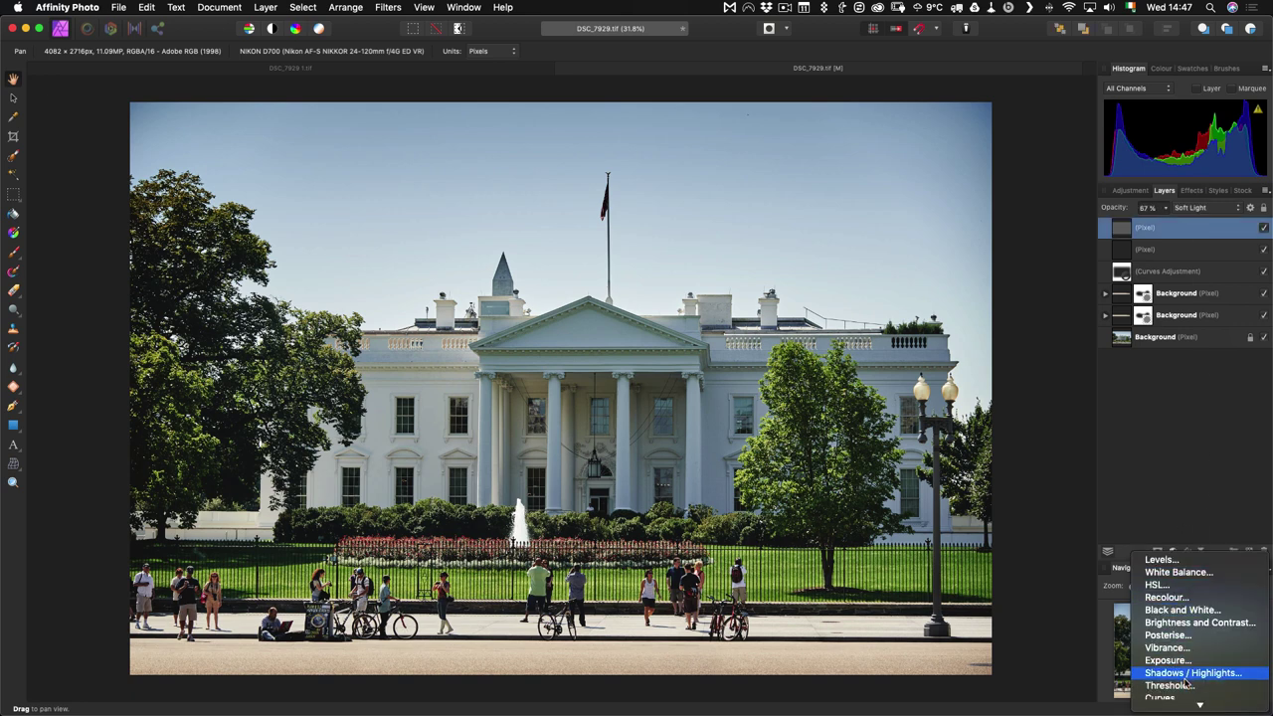
{"action": "left_click", "coordinate": [1226, 537]}
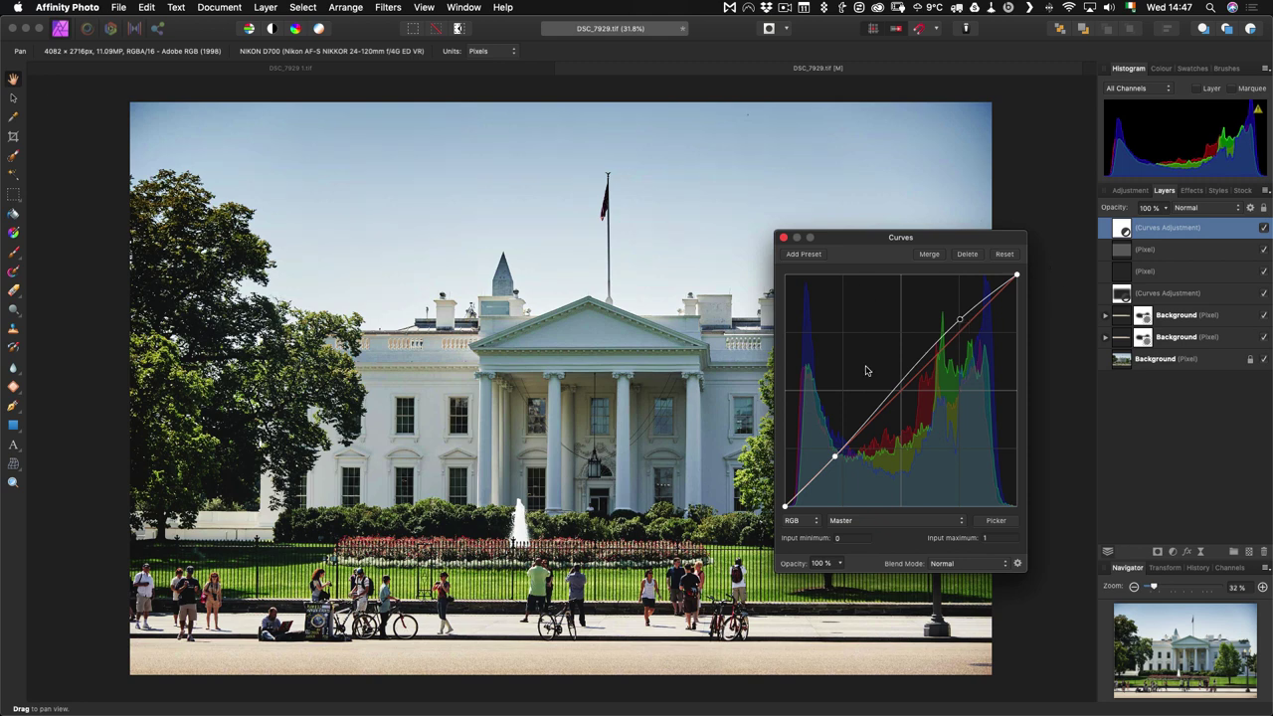
{"action": "left_click", "coordinate": [784, 238]}
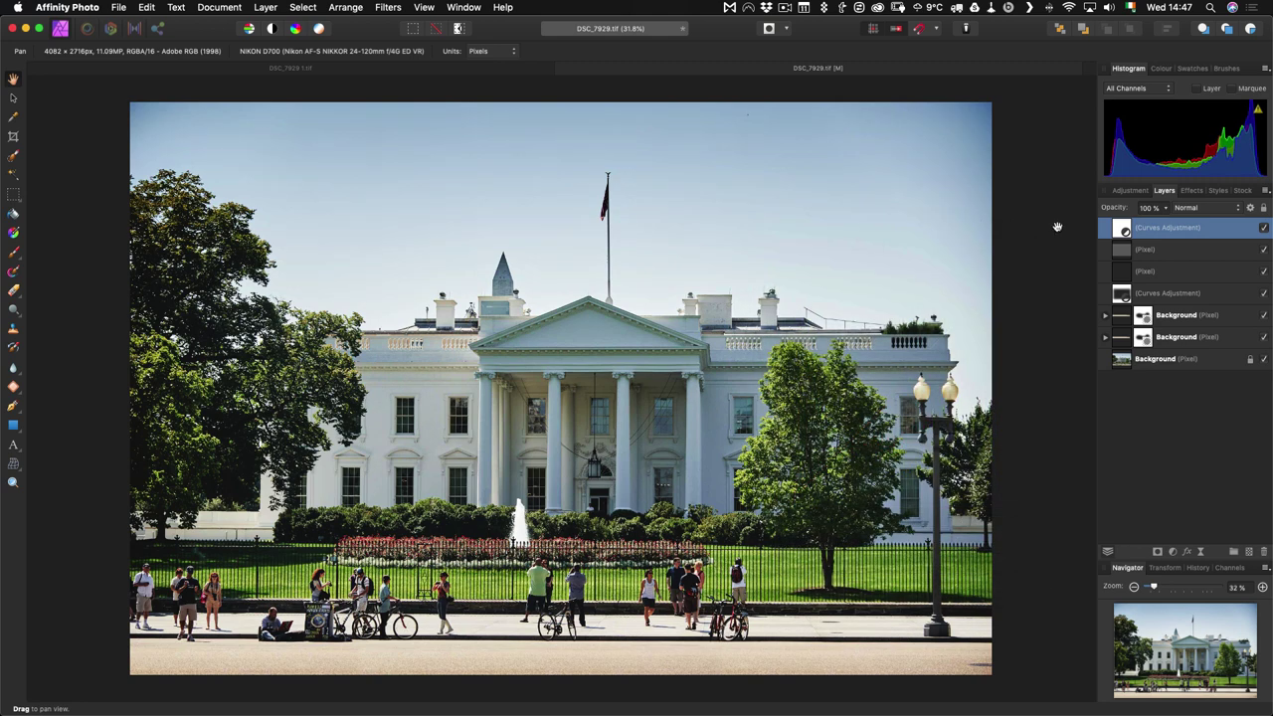
{"action": "key", "text": "super+s"}
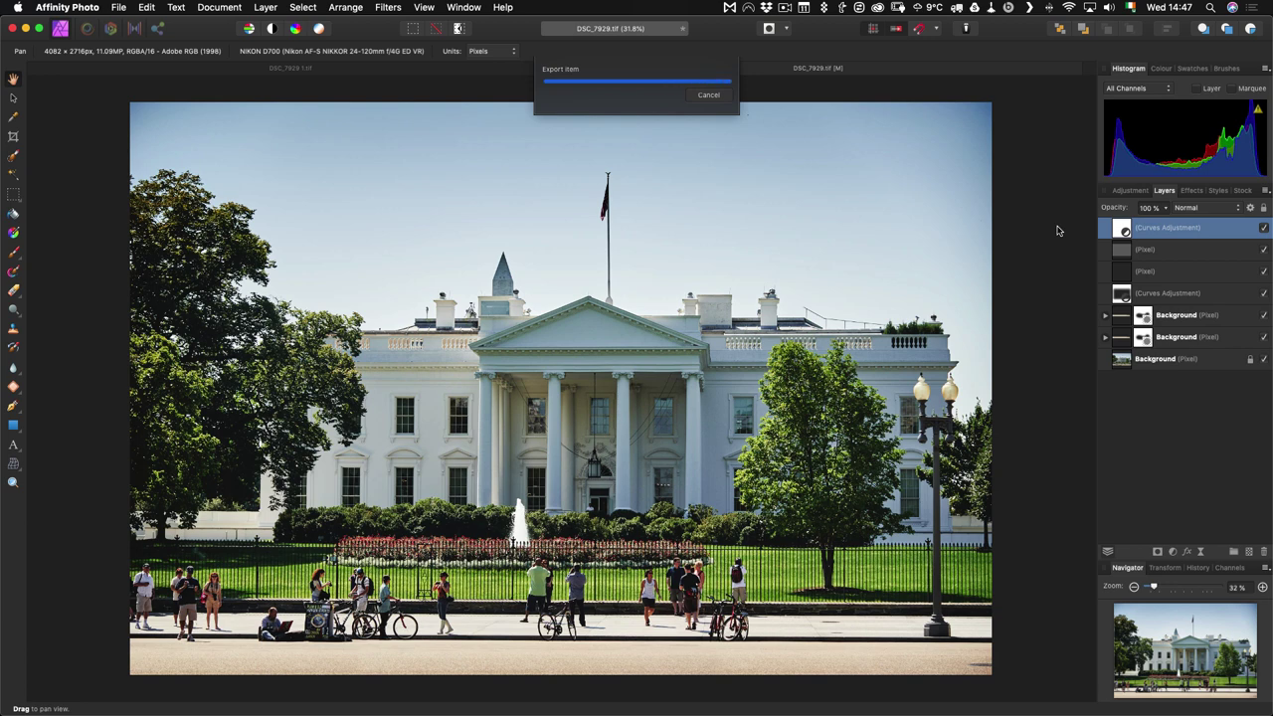
Return to Capture One and scroll the filmstrip down to the DSC_7929 images
{"action": "key", "text": "super+Tab"}
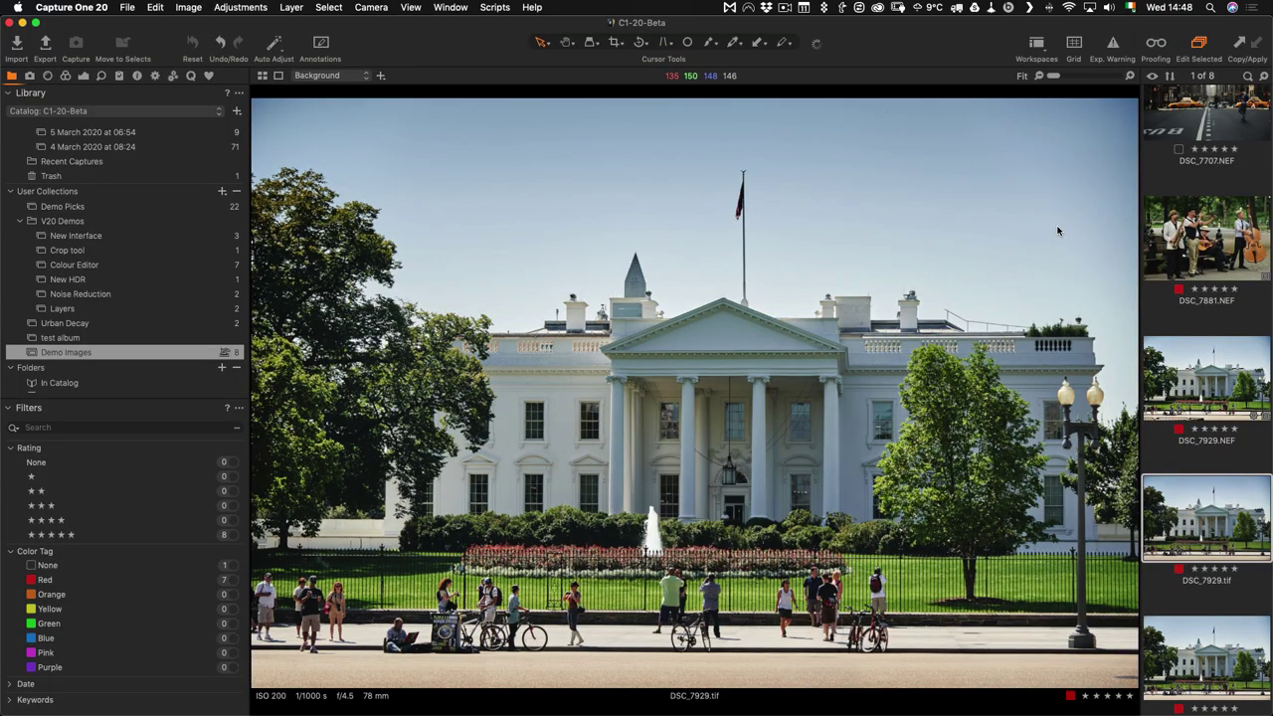
{"action": "scroll", "coordinate": [1213, 371], "scroll_direction": "down", "scroll_amount": 2}
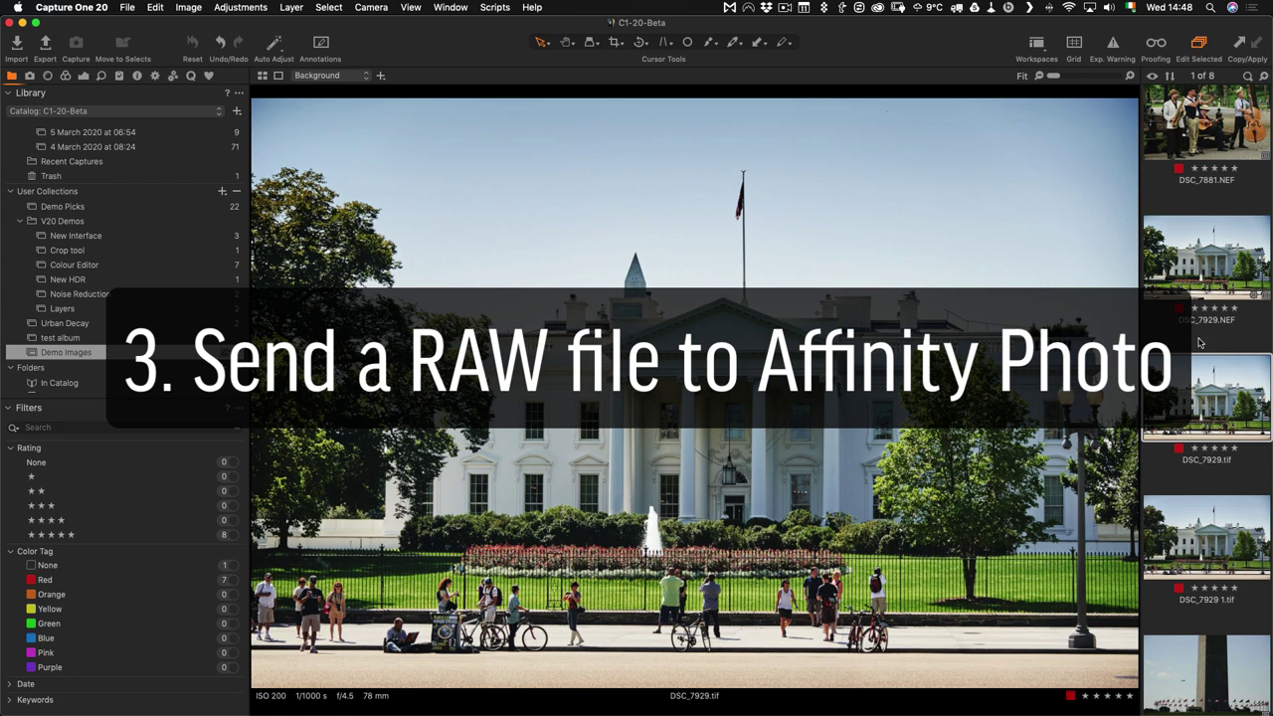
Select the jazz-band RAW DSC_7881.NEF and open it with Affinity Photo
{"action": "left_click", "coordinate": [1208, 244]}
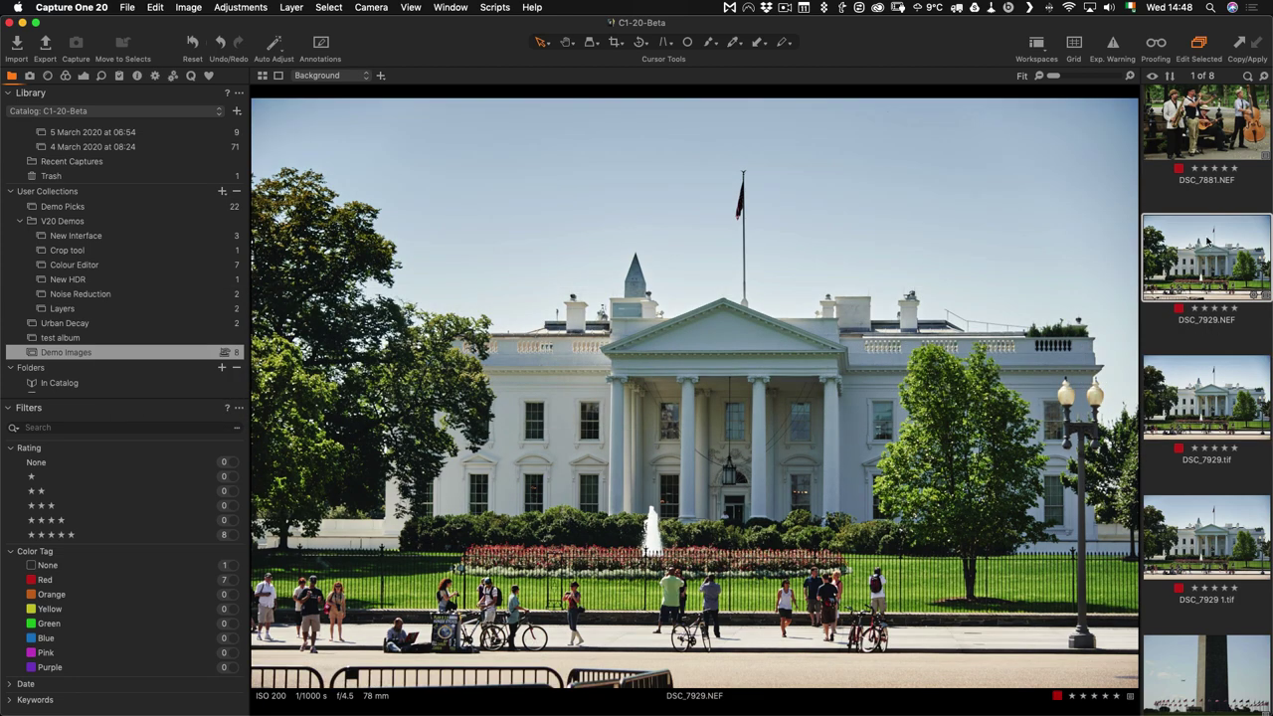
{"action": "scroll", "coordinate": [1184, 195], "scroll_direction": "up", "scroll_amount": 2}
{"action": "left_click", "coordinate": [1186, 176]}
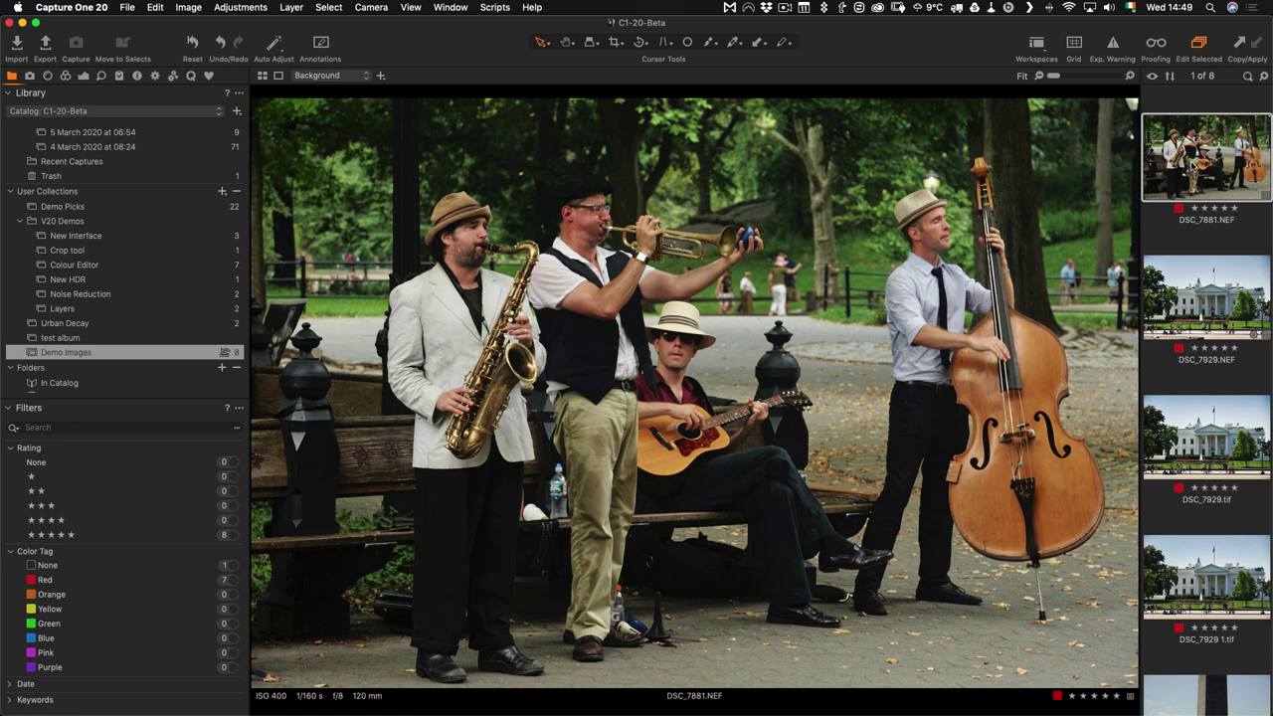
{"action": "right_click", "coordinate": [1191, 159]}
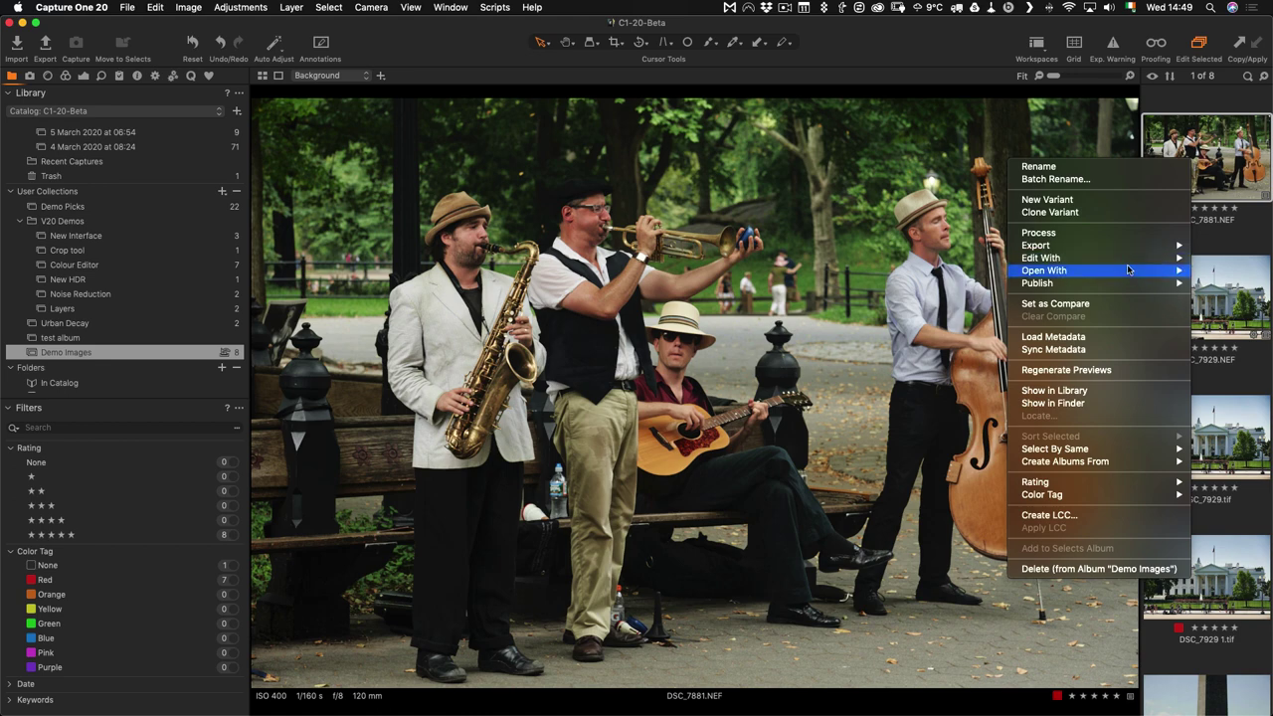
{"action": "mouse_move", "coordinate": [1129, 272]}
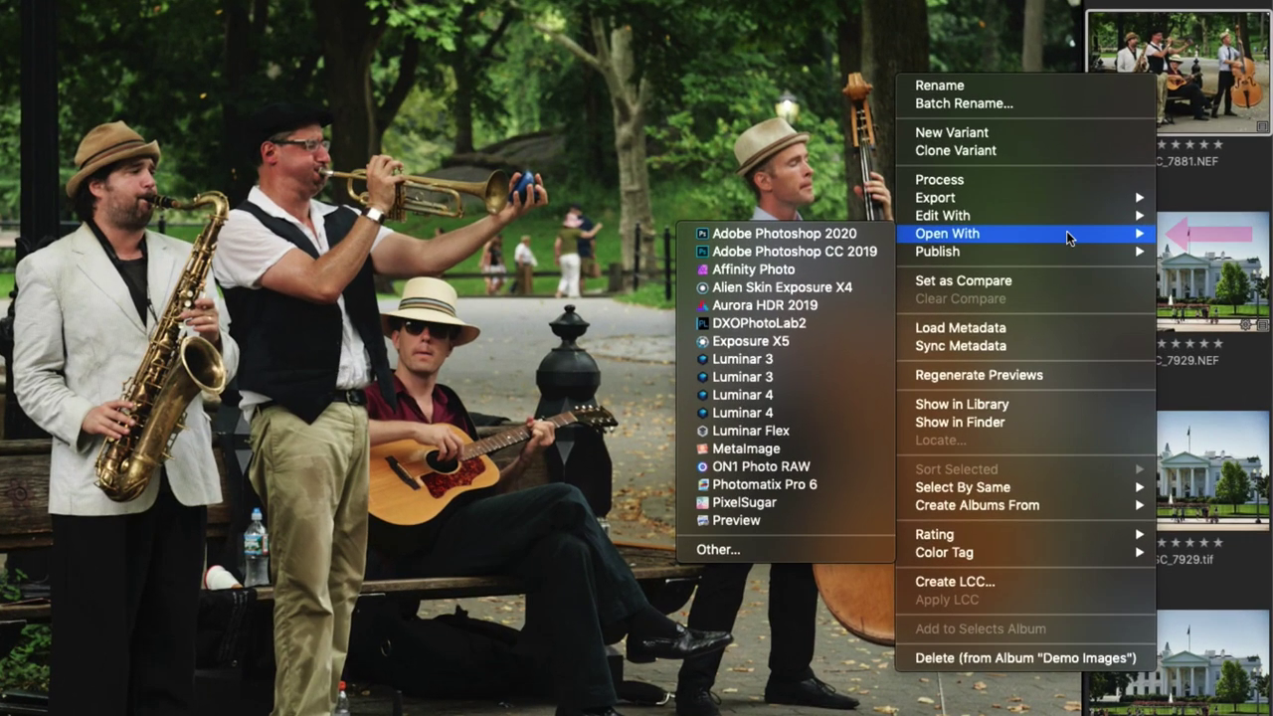
{"action": "mouse_move", "coordinate": [962, 239]}
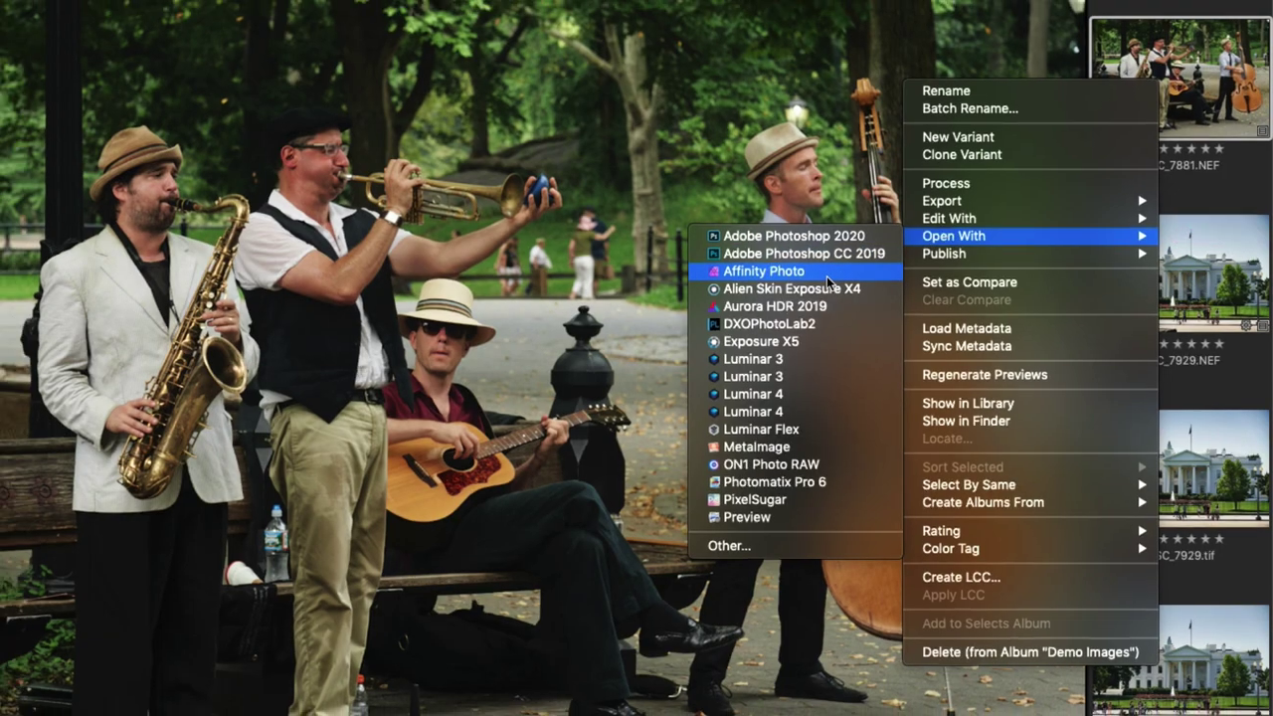
{"action": "left_click", "coordinate": [826, 277]}
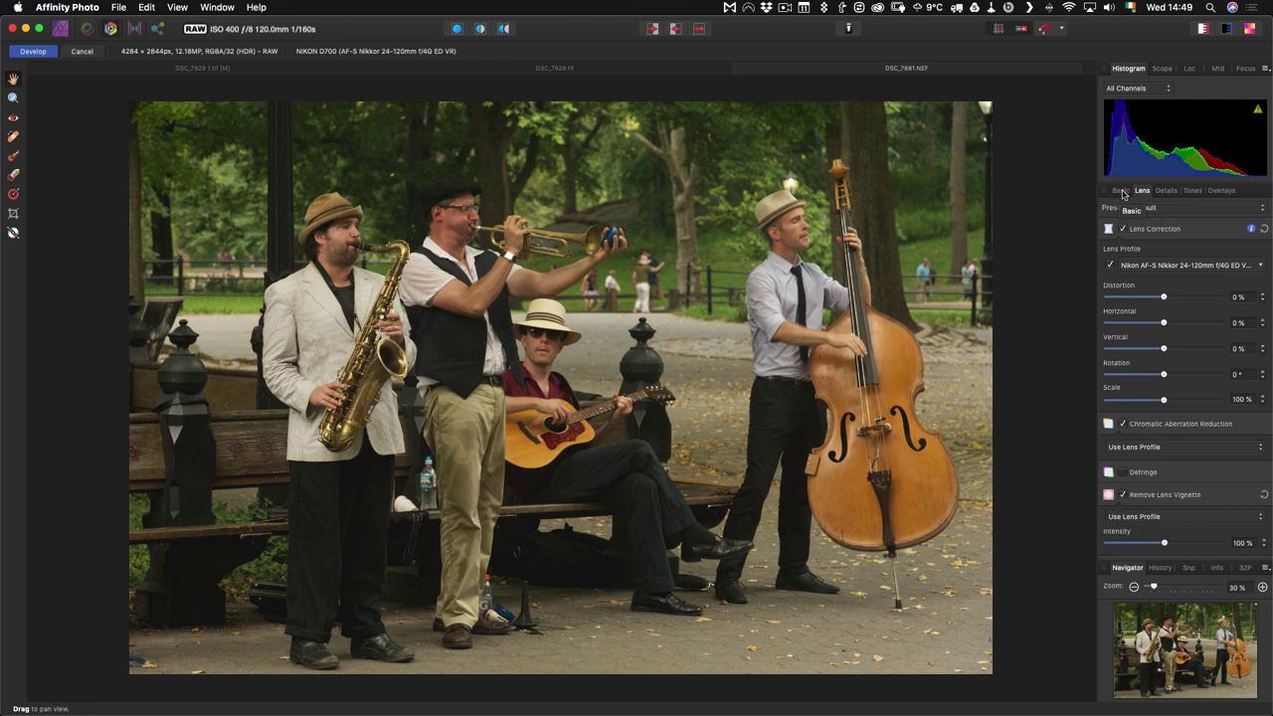
Raise the jazz-band RAW's exposure and contrast in the Basic settings, then develop it
{"action": "left_click", "coordinate": [1122, 191]}
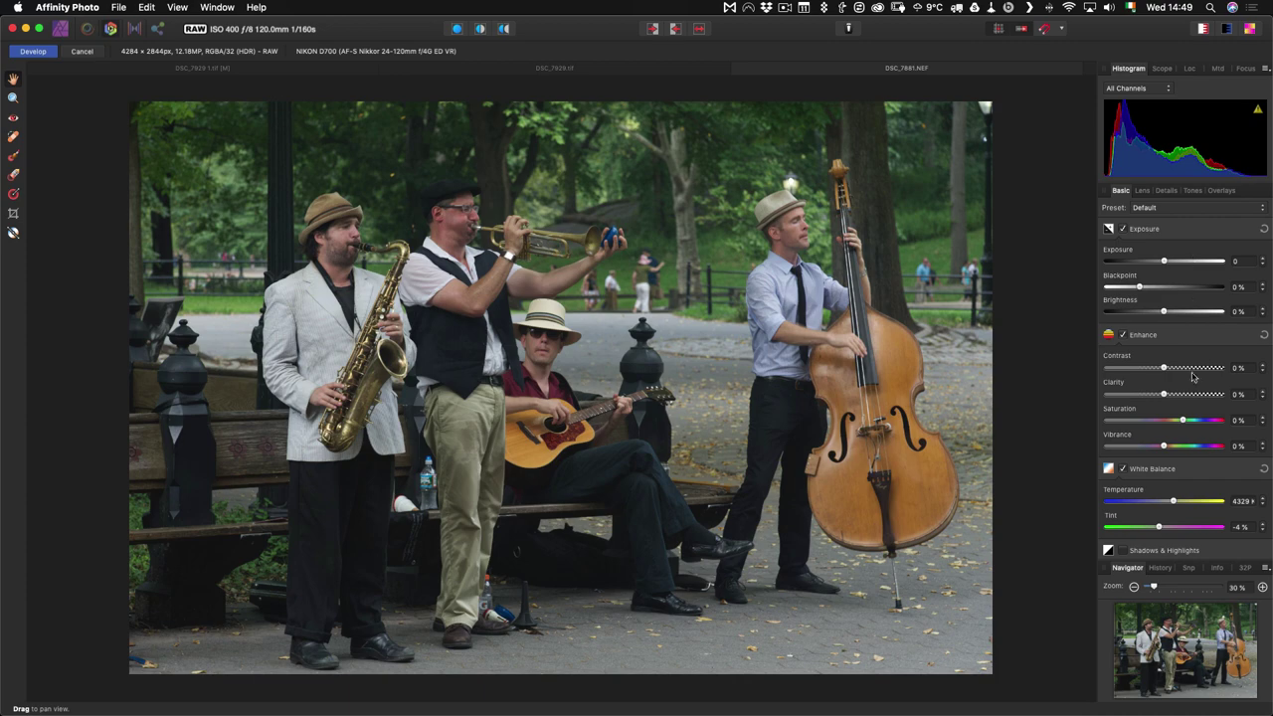
{"action": "left_click", "coordinate": [1180, 370]}
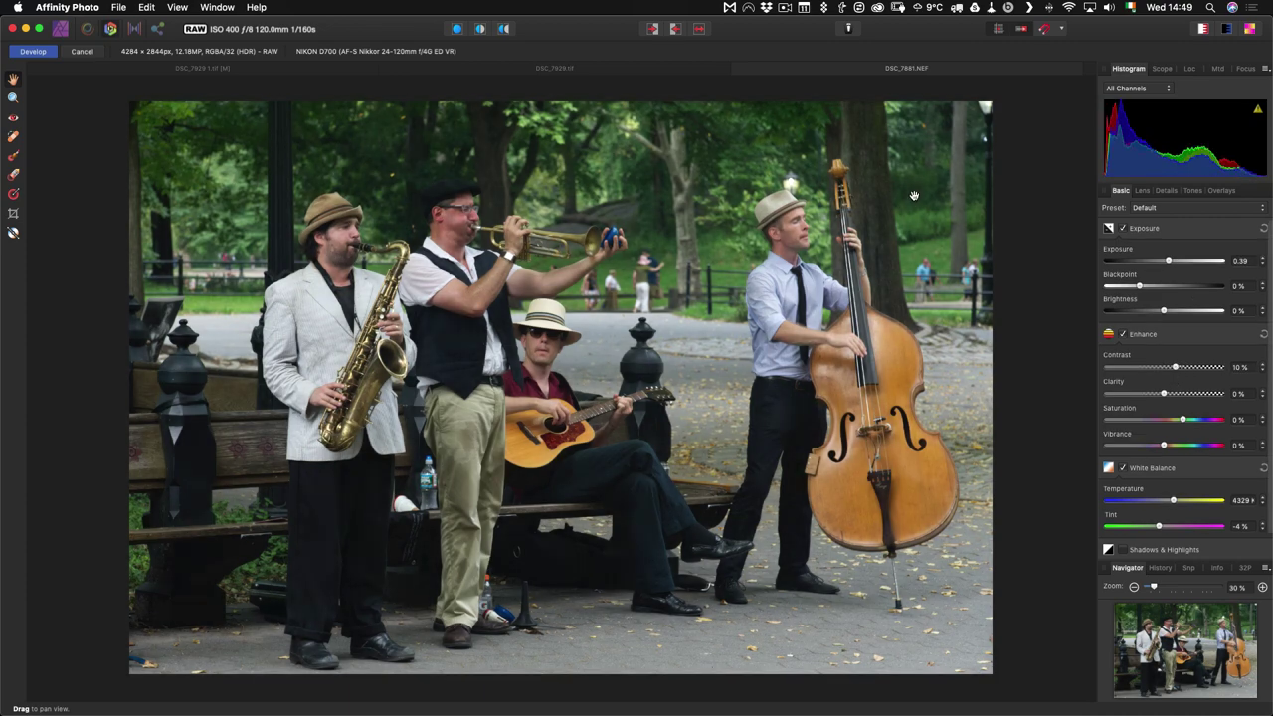
{"action": "left_click", "coordinate": [33, 52]}
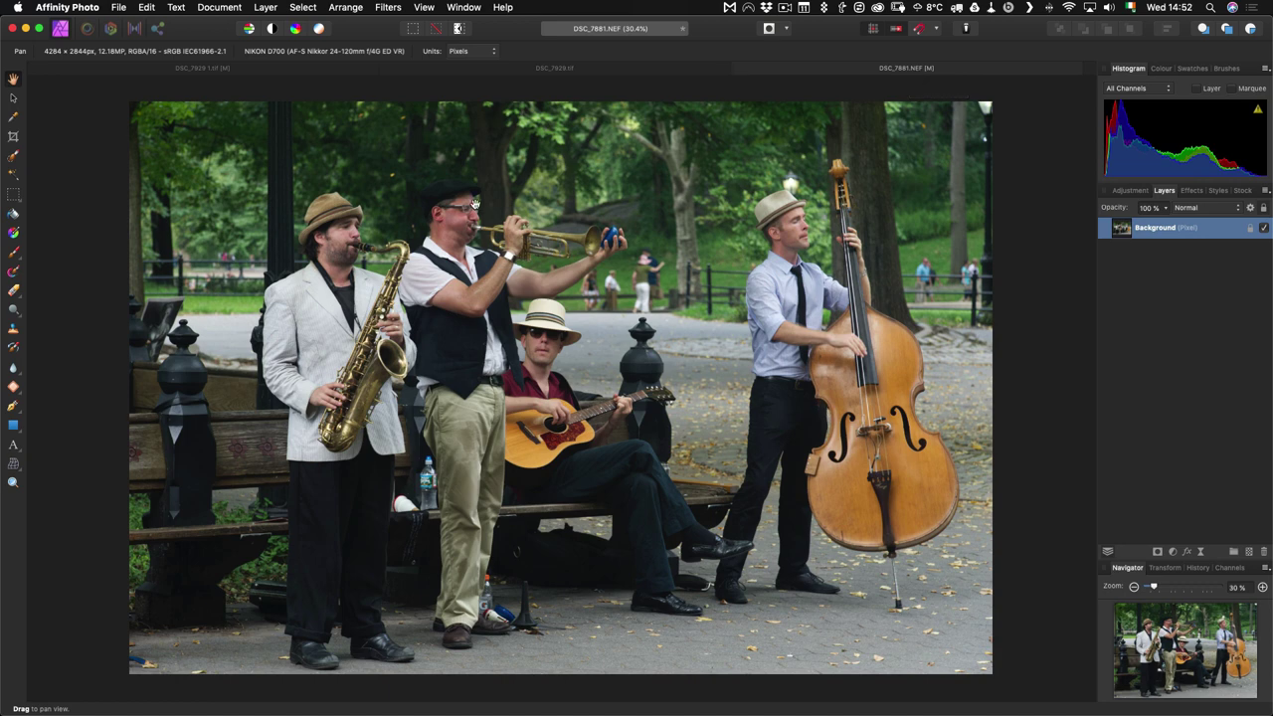
Export the DSC_7881 photo from Affinity Photo as a TIFF with the TIFF RGB 16-bit preset
{"action": "left_click", "coordinate": [120, 7]}
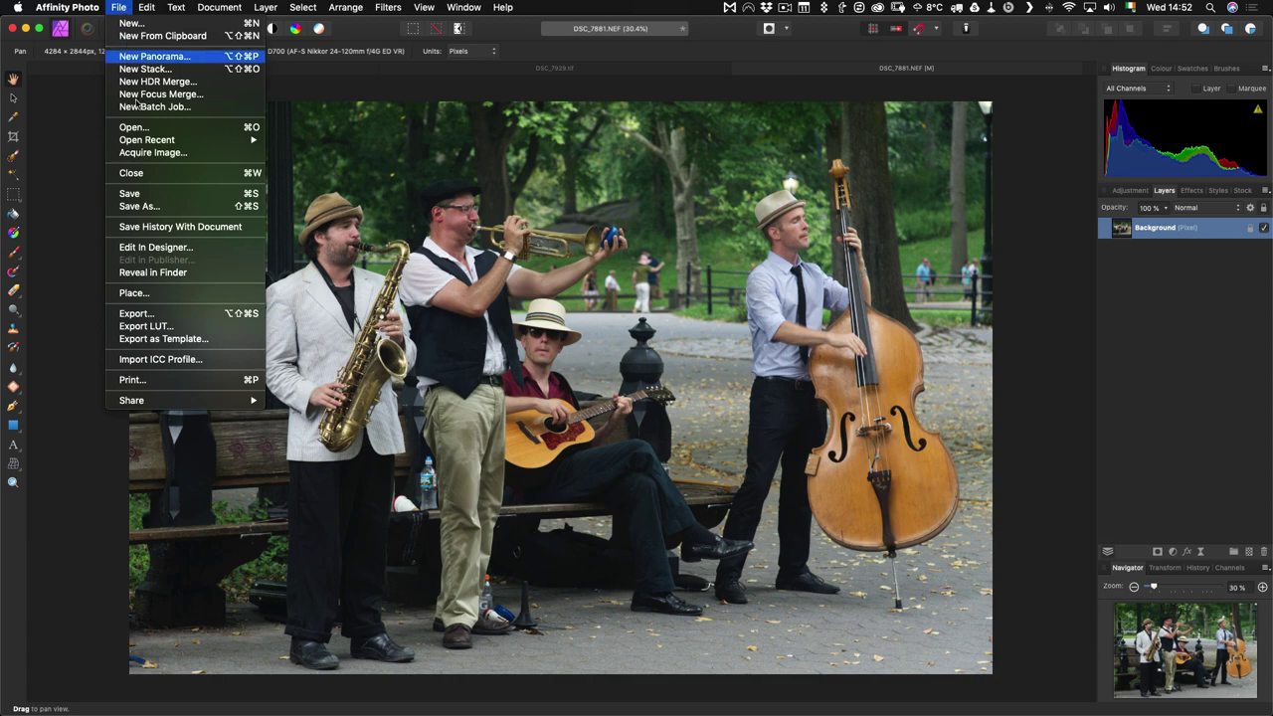
{"action": "left_click", "coordinate": [195, 314]}
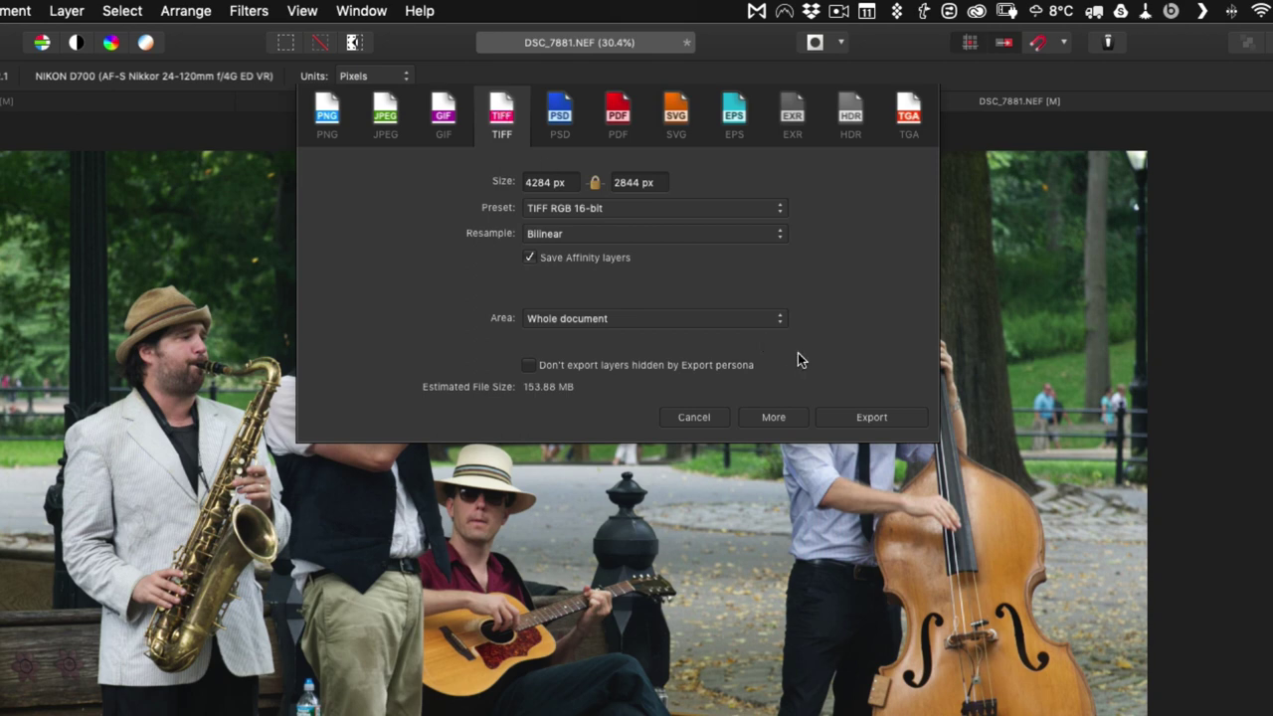
{"action": "left_click", "coordinate": [866, 417]}
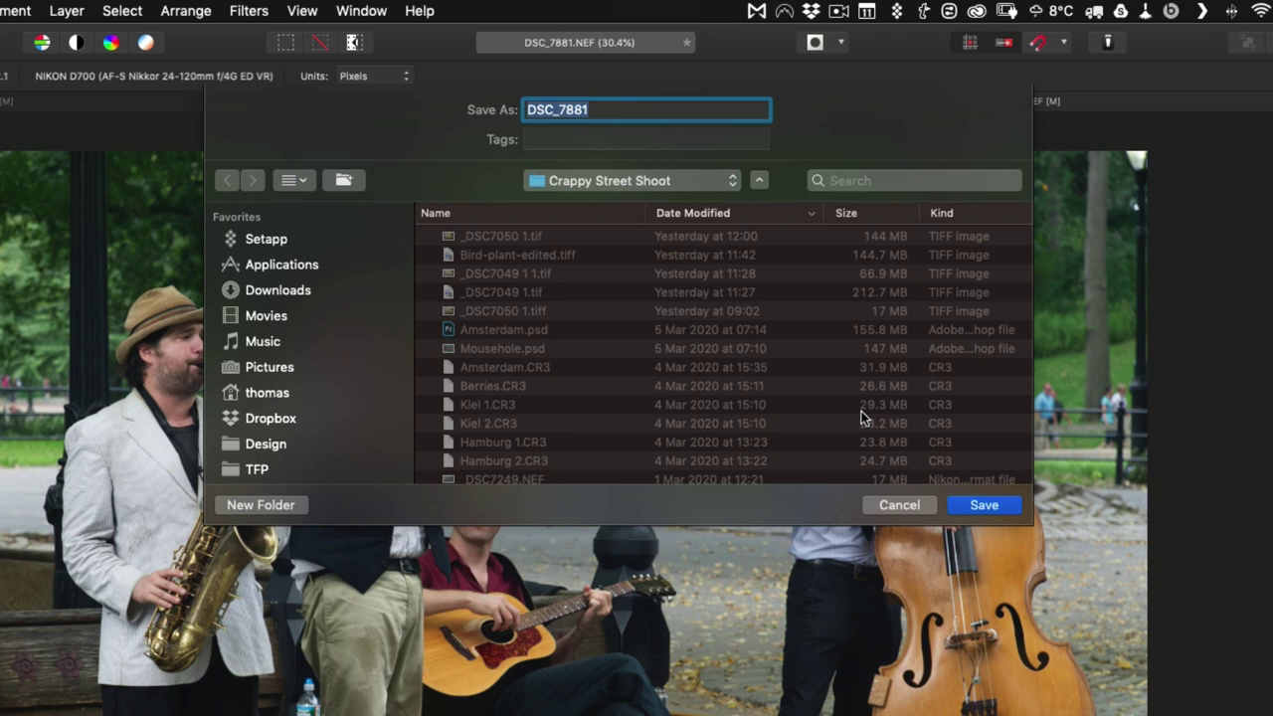
Set the TIFF save dialog's location to the Photos 2020 folder
{"action": "scroll", "coordinate": [628, 331], "scroll_direction": "down", "scroll_amount": 5}
{"action": "scroll", "coordinate": [627, 332], "scroll_direction": "up", "scroll_amount": 8}
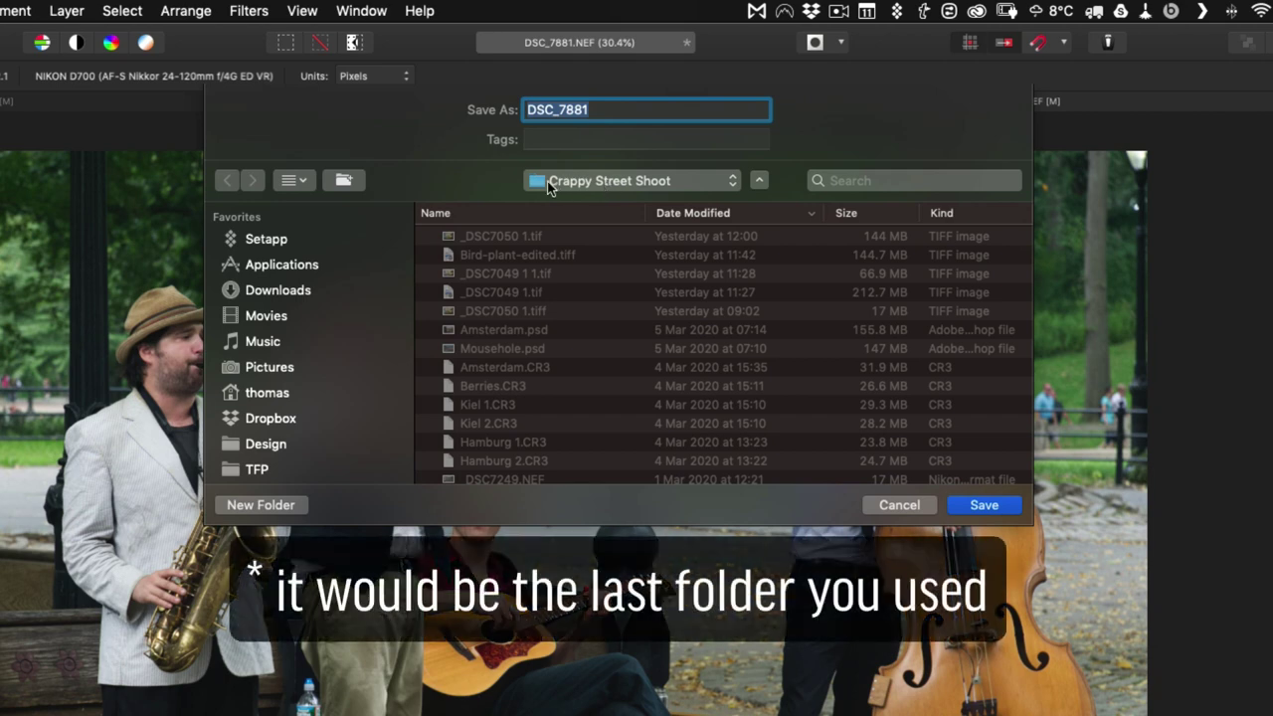
{"action": "left_click", "coordinate": [625, 183]}
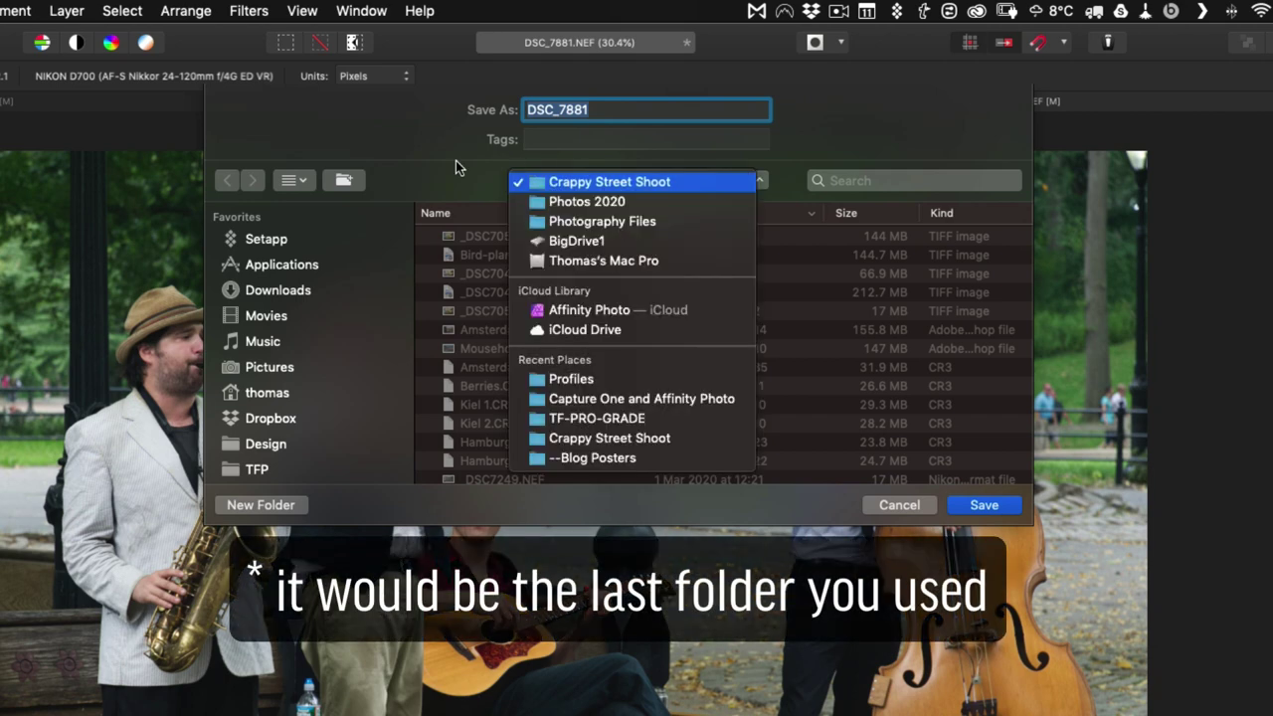
{"action": "left_click", "coordinate": [668, 201]}
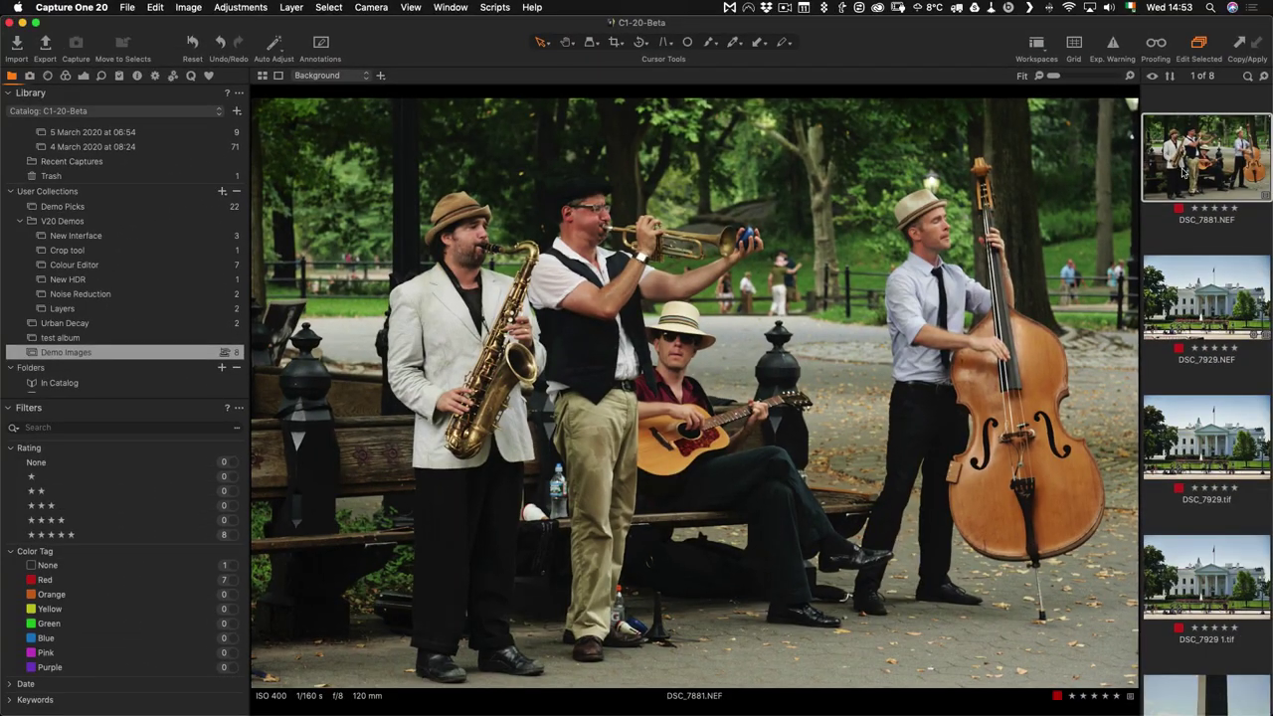
Reveal the DSC_7881 RAW in Finder from Capture One, then switch back to Affinity Photo
{"action": "right_click", "coordinate": [1183, 171]}
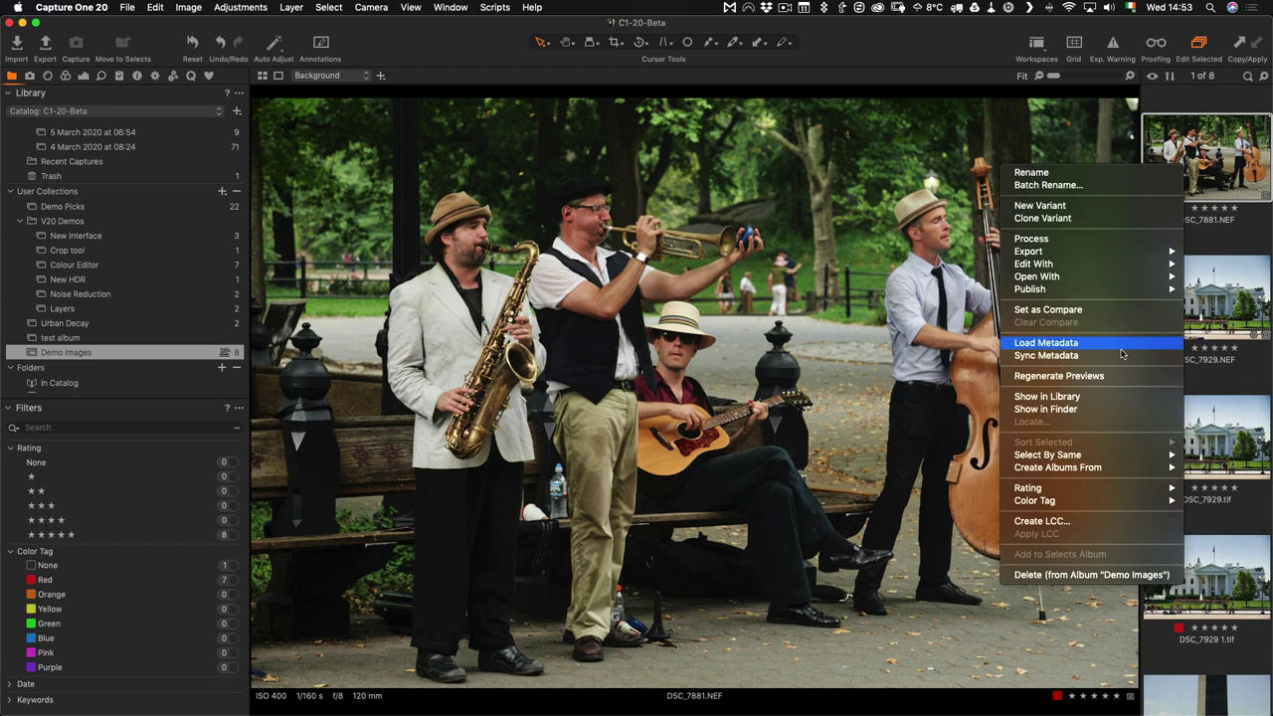
{"action": "left_click", "coordinate": [1109, 412]}
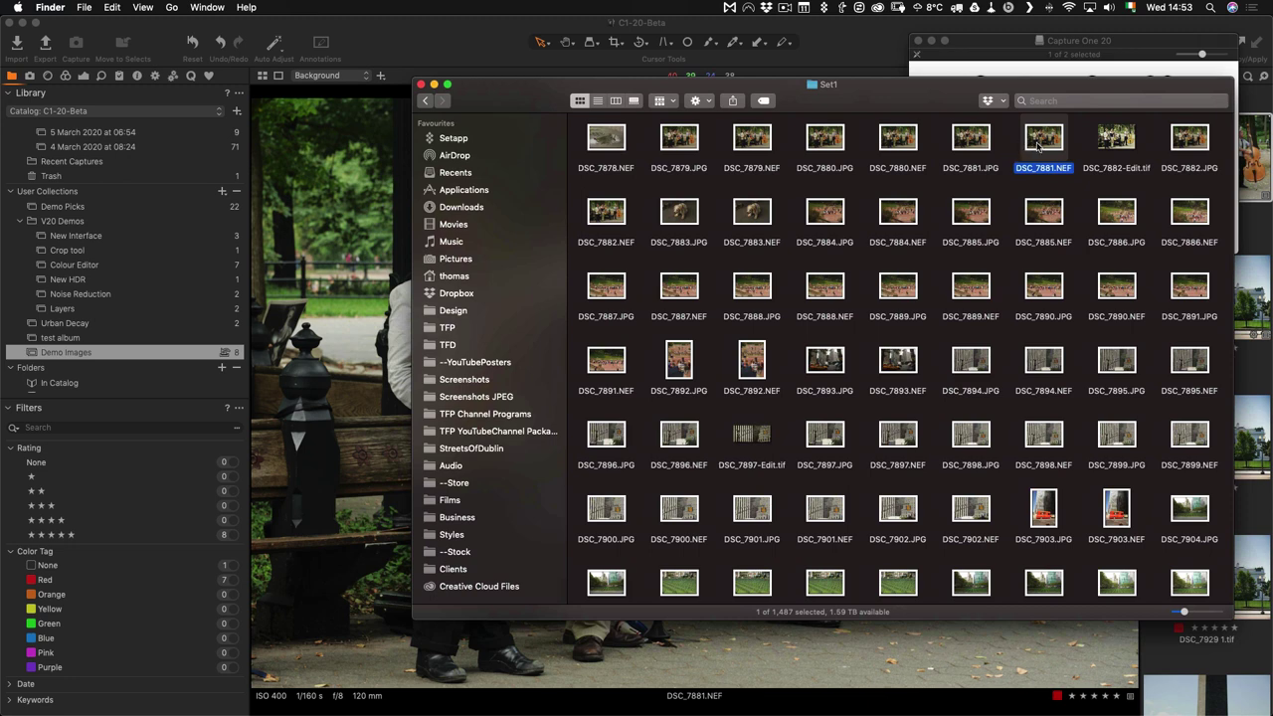
{"action": "key", "text": "super+Tab"}
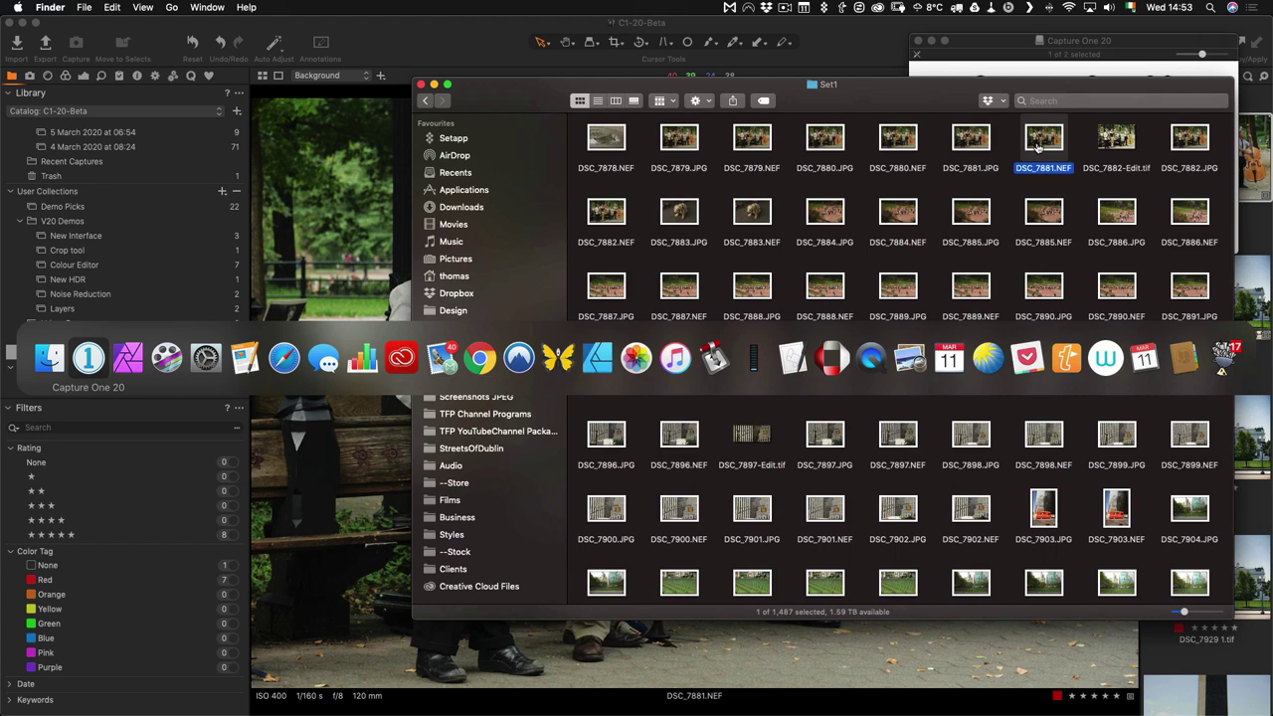
{"action": "key", "text": "super+Tab"}
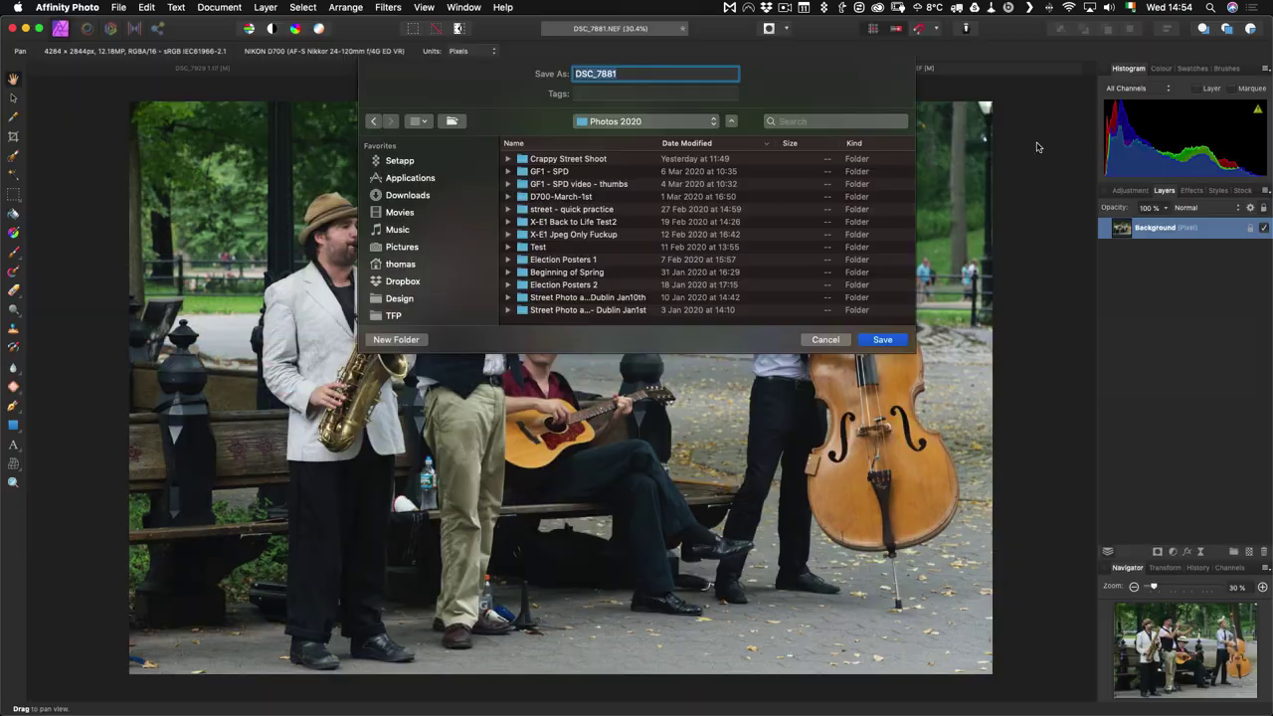
Drag the Set1 folder from Finder onto the save dialog to make it the save location
{"action": "left_click", "coordinate": [23, 691]}
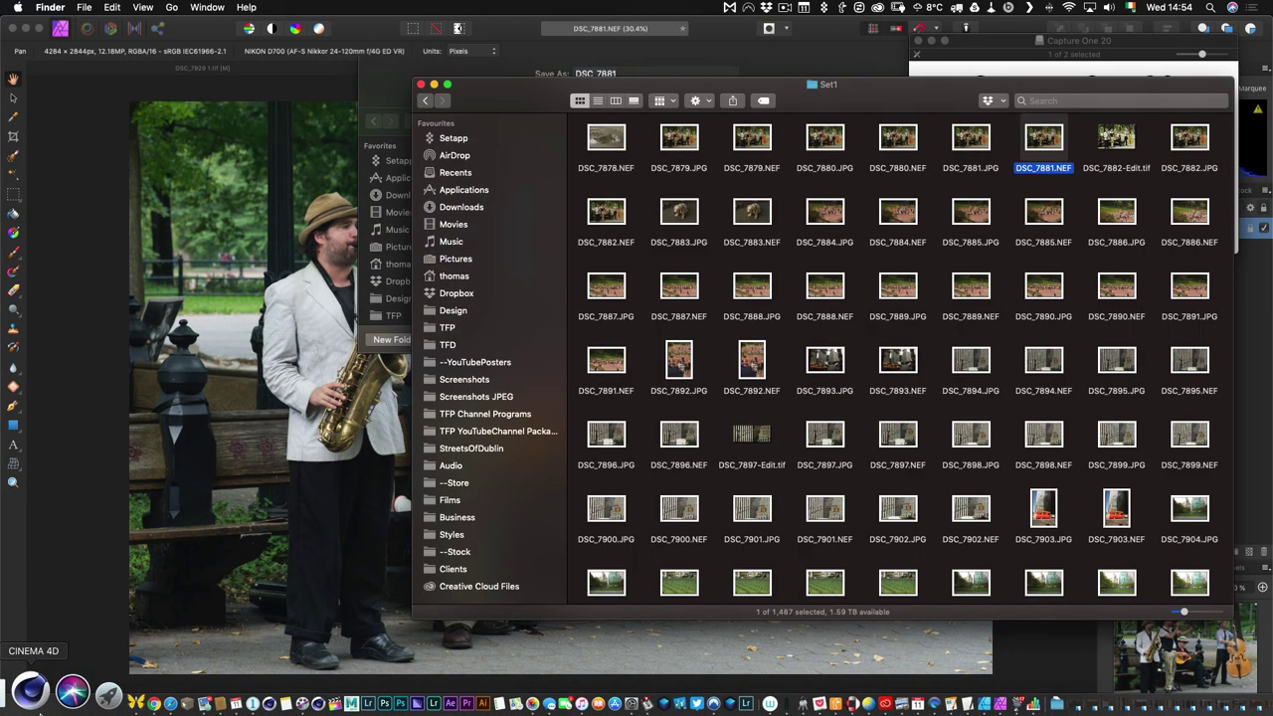
{"action": "left_click_drag", "start_coordinate": [895, 82], "coordinate": [955, 216]}
{"action": "left_click_drag", "start_coordinate": [872, 218], "coordinate": [741, 181]}
{"action": "left_click", "coordinate": [785, 85]}
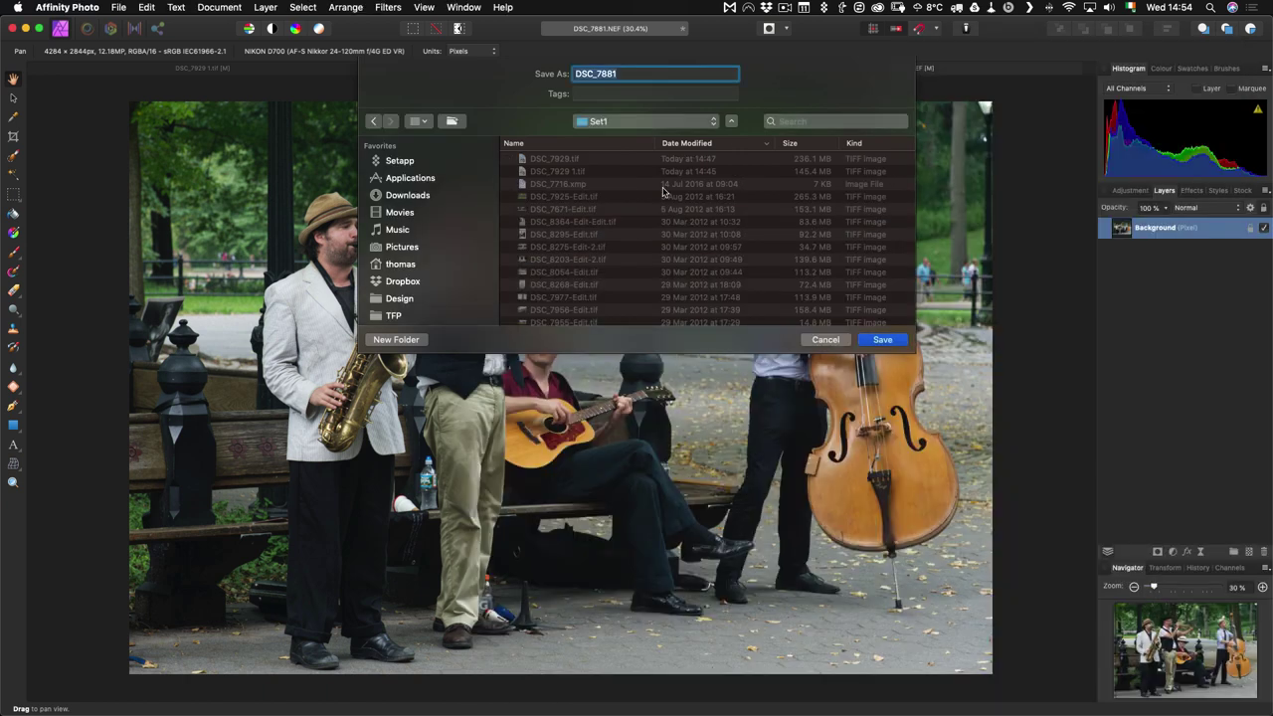
Name the TIFF DSC_7881-afp-edit and save it
{"action": "left_click", "coordinate": [659, 71]}
{"action": "type", "text": "-afp-edit"}
{"action": "key", "text": "Return"}
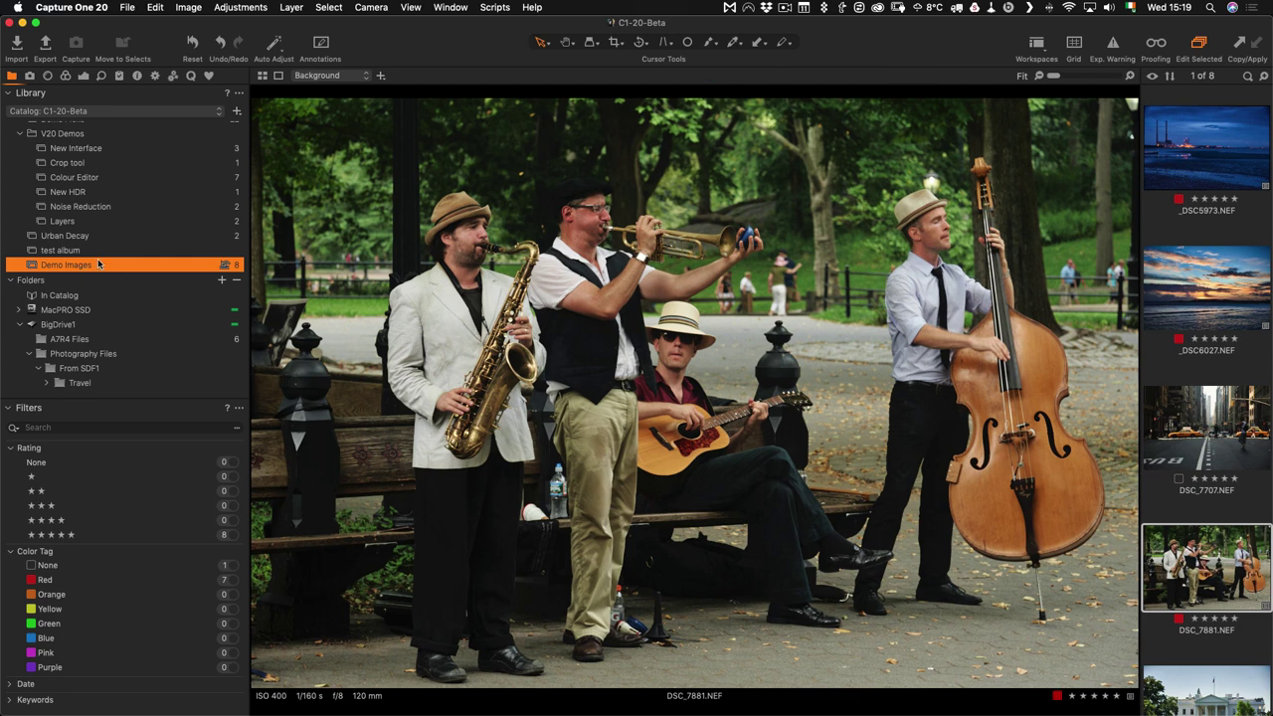
Show DSC_7881 in the Library, then open Synchronize for its Set1 folder
{"action": "scroll", "coordinate": [99, 264], "scroll_direction": "up", "scroll_amount": 3}
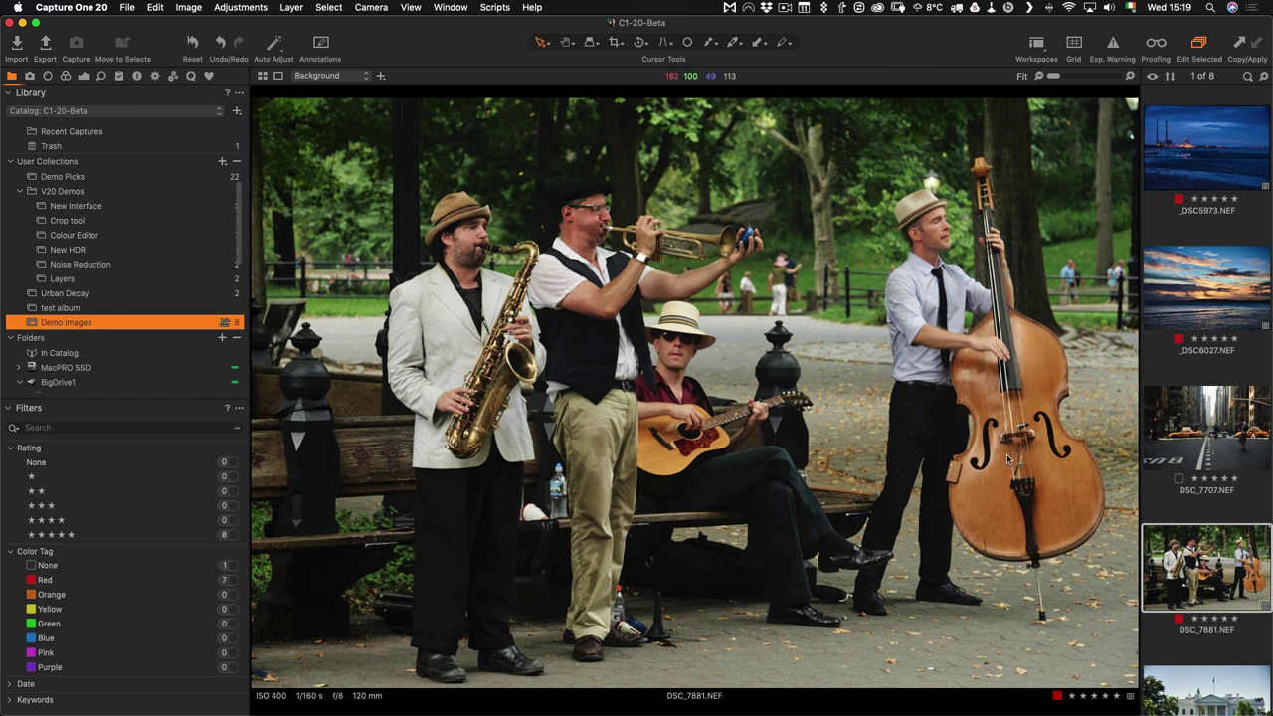
{"action": "scroll", "coordinate": [1206, 549], "scroll_direction": "down", "scroll_amount": 1}
{"action": "right_click", "coordinate": [1205, 547]}
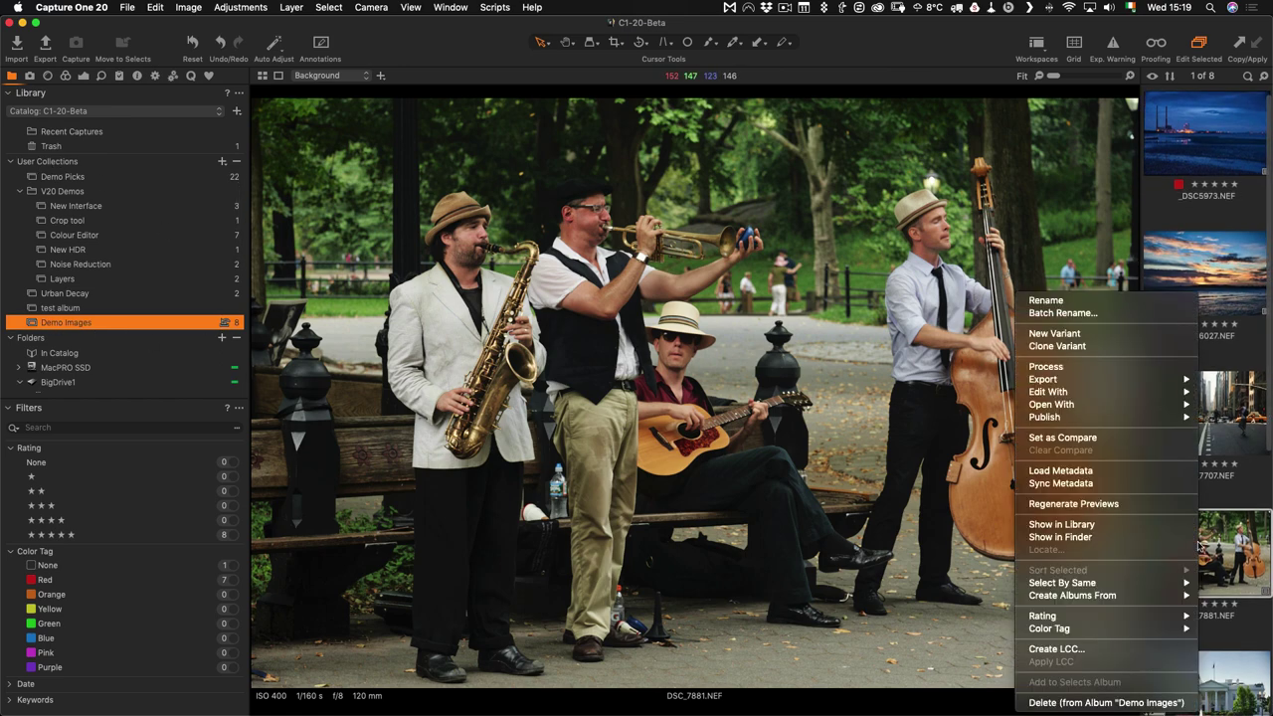
{"action": "left_click", "coordinate": [1061, 524]}
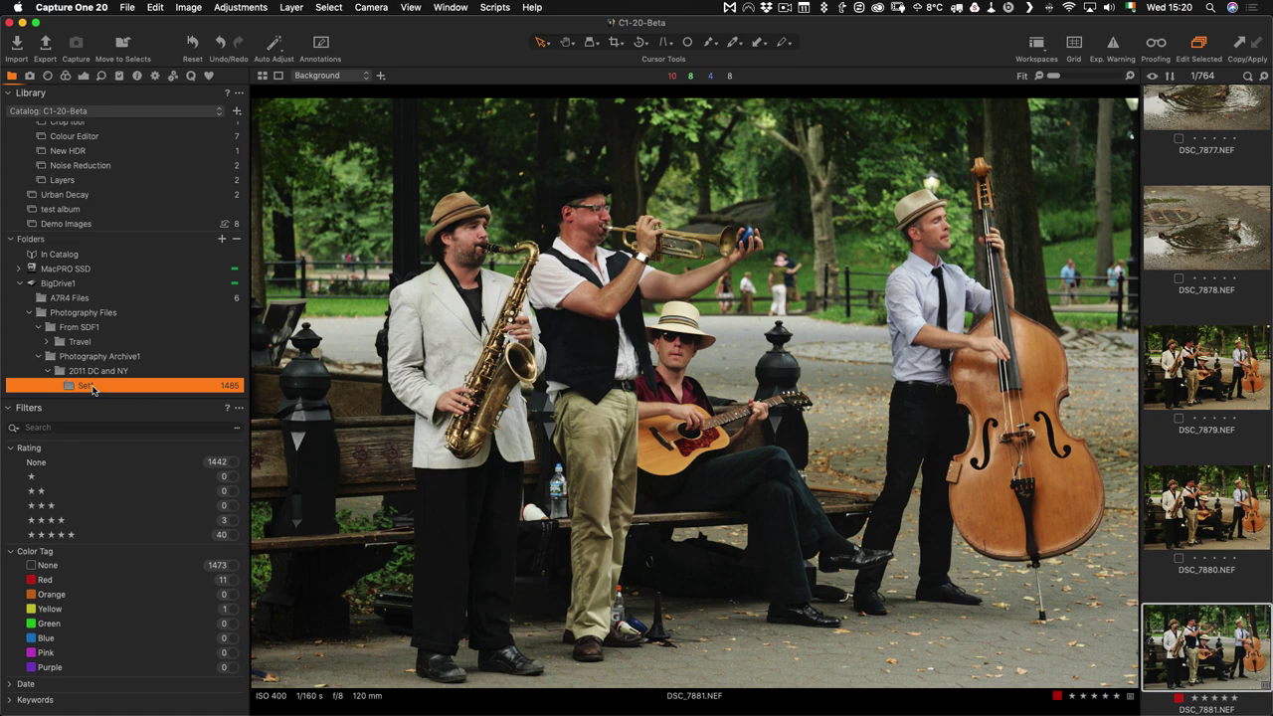
{"action": "right_click", "coordinate": [94, 389]}
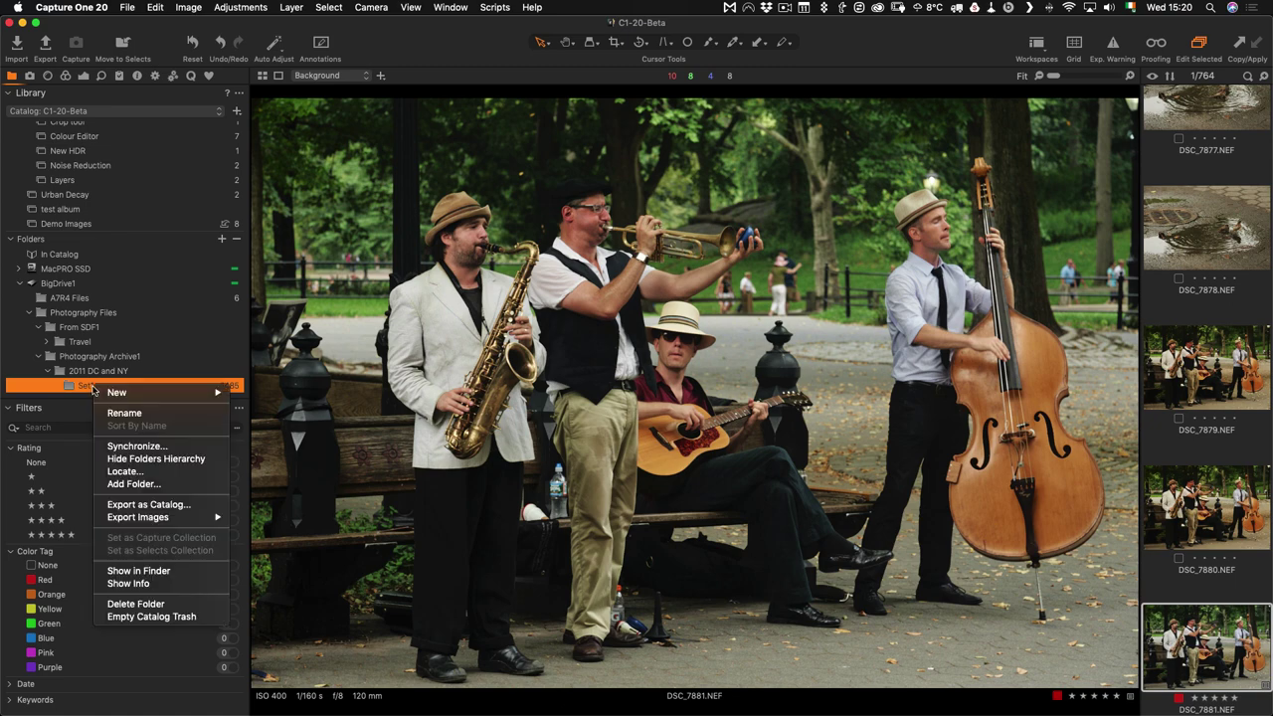
{"action": "left_click", "coordinate": [179, 446]}
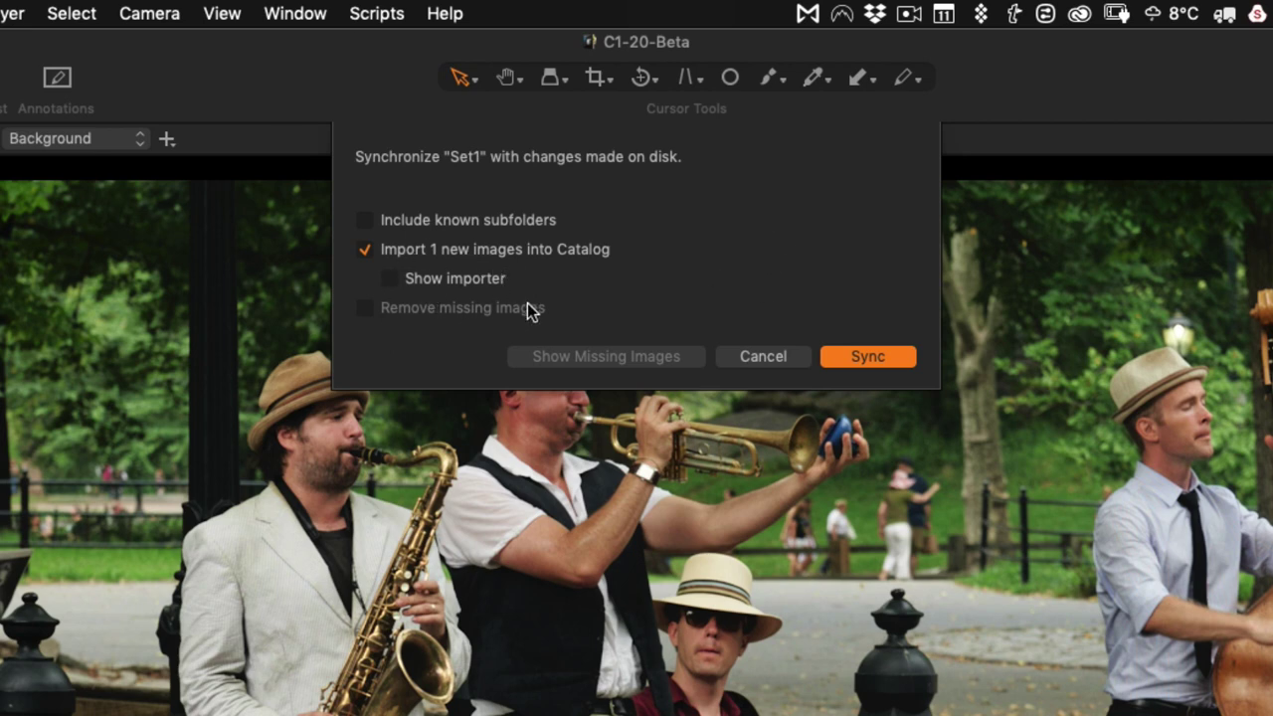
Start syncing Set1 to import the new DSC_7881-afp-edit TIFF
{"action": "left_click", "coordinate": [867, 356]}
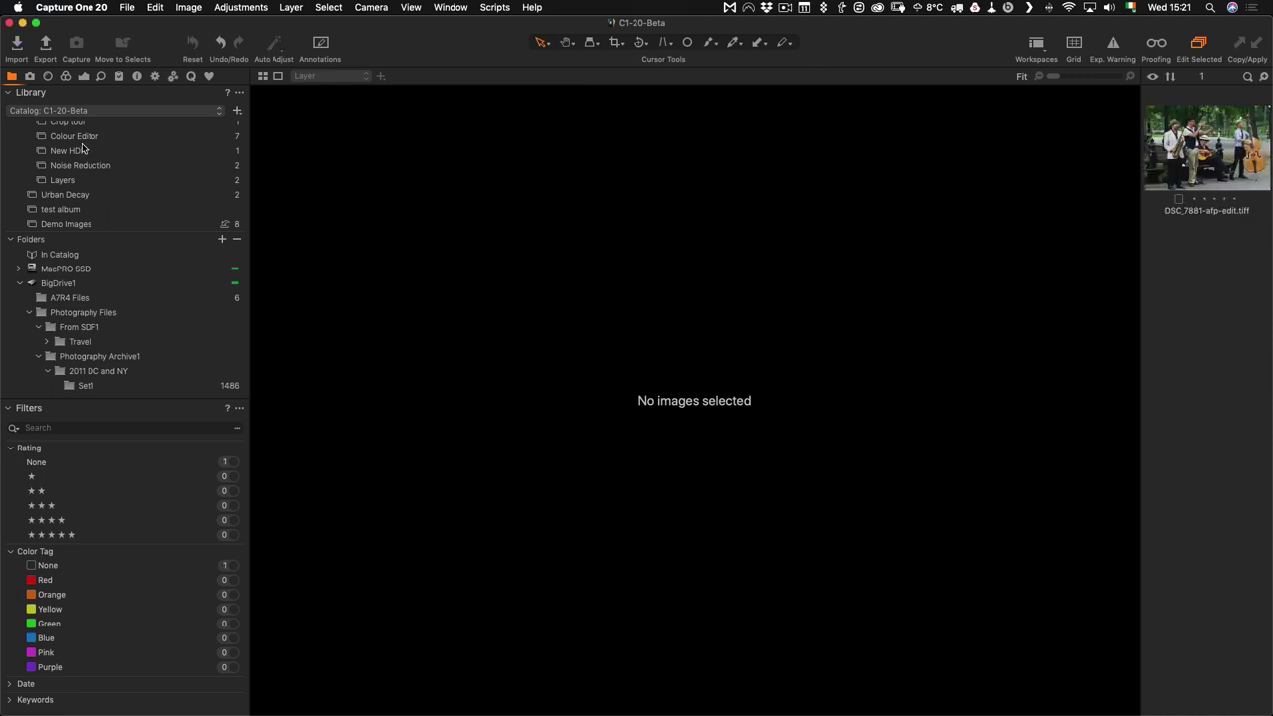
Locate DSC_7881-afp-edit.tiff in the 15:21 recent import and bring up its context menu
{"action": "scroll", "coordinate": [84, 159], "scroll_direction": "up", "scroll_amount": 10}
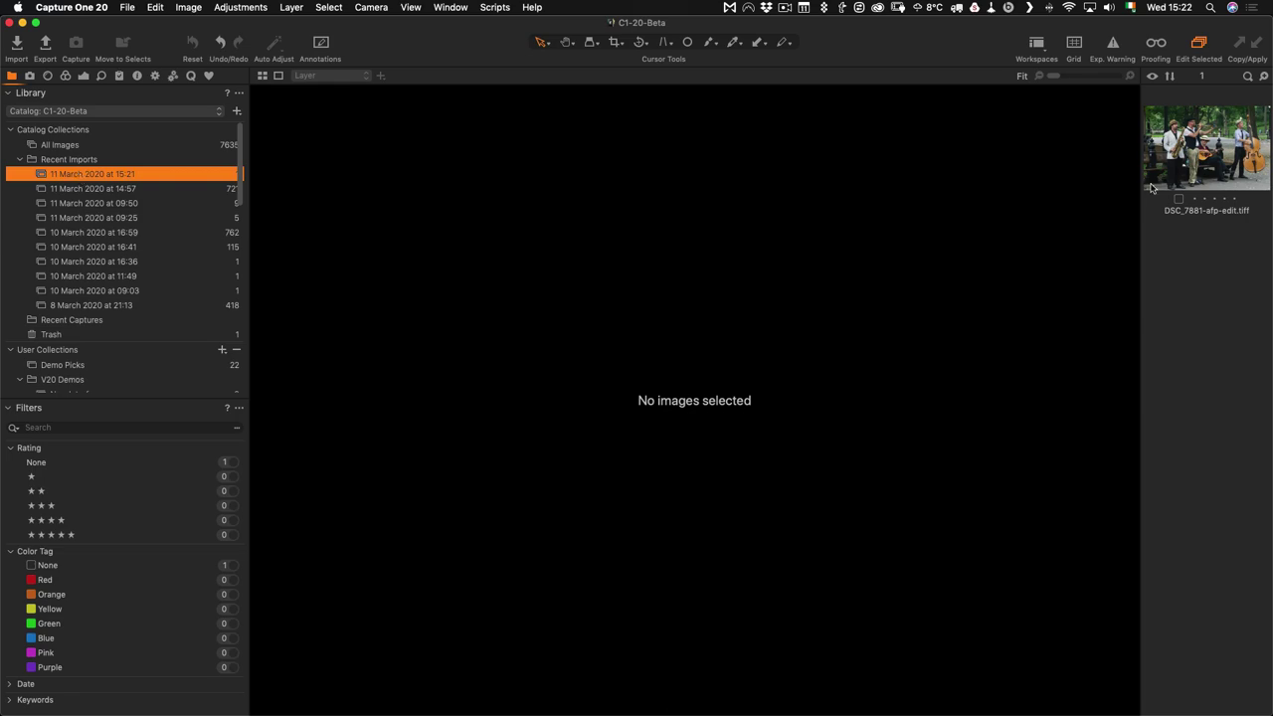
{"action": "right_click", "coordinate": [1198, 145]}
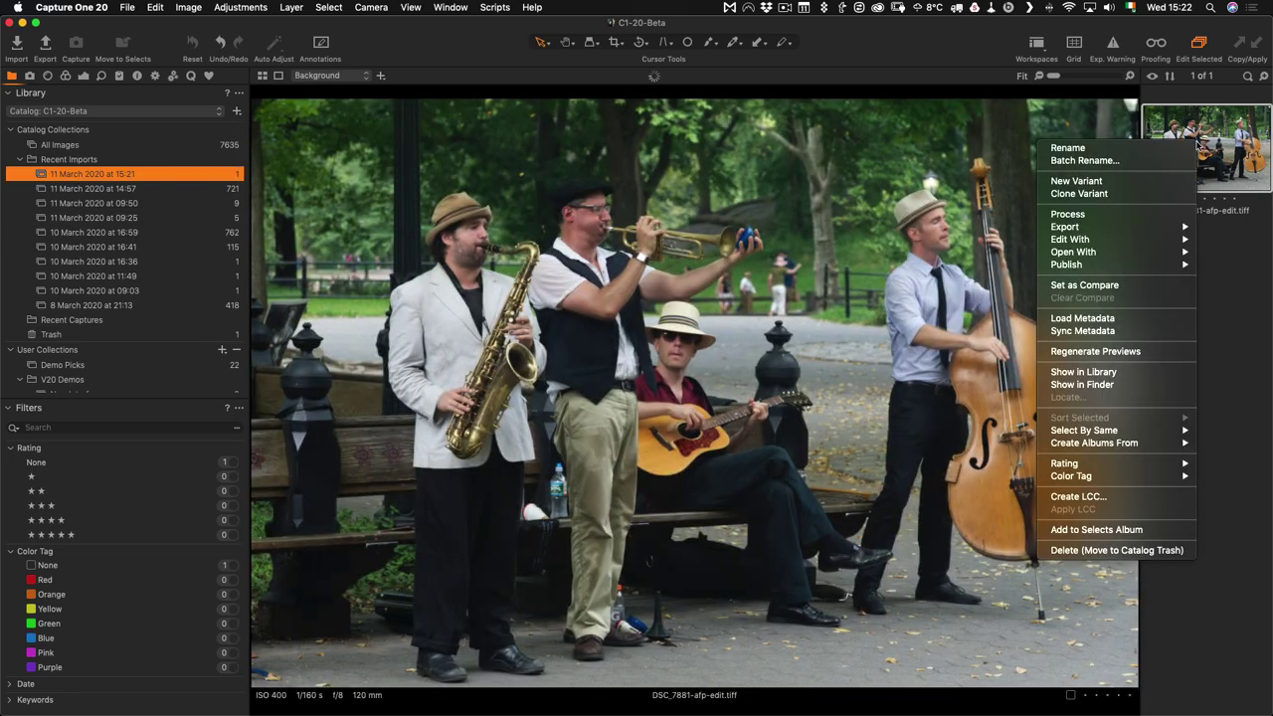
Show DSC_7881-afp-edit.tiff in the Library's Set1 folder beside DSC_7881.NEF
{"action": "left_click", "coordinate": [1122, 375]}
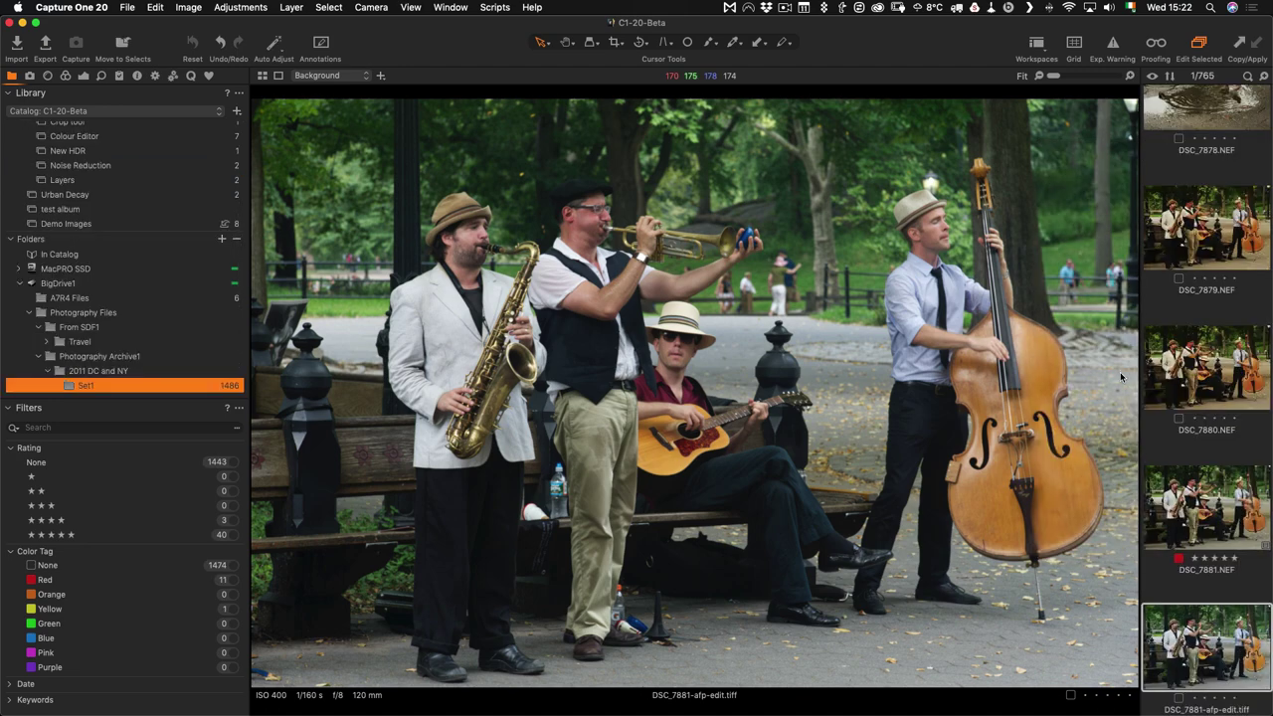